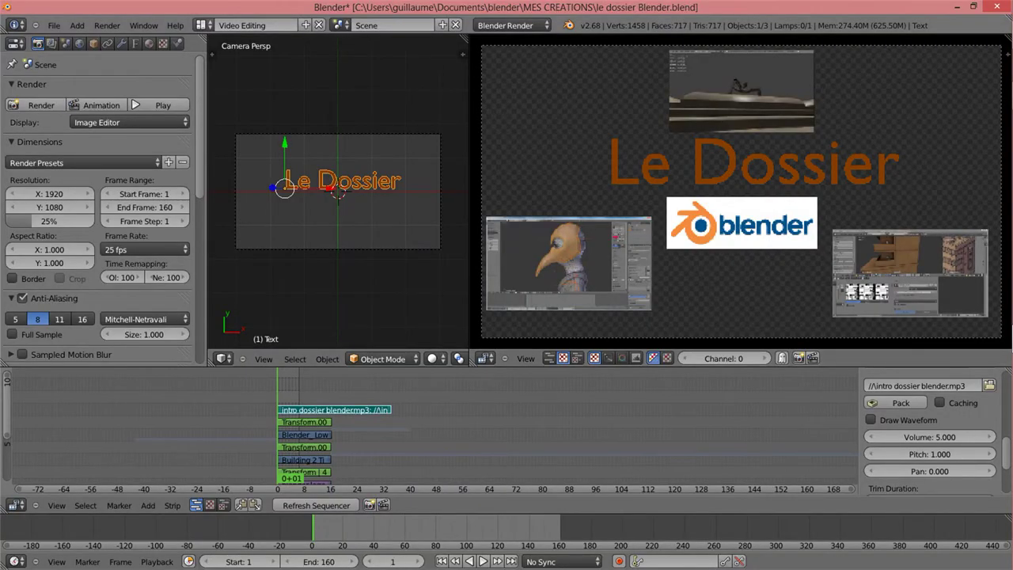
Show the screen layout list from the dropdown in the top header.
left_click(202, 25)
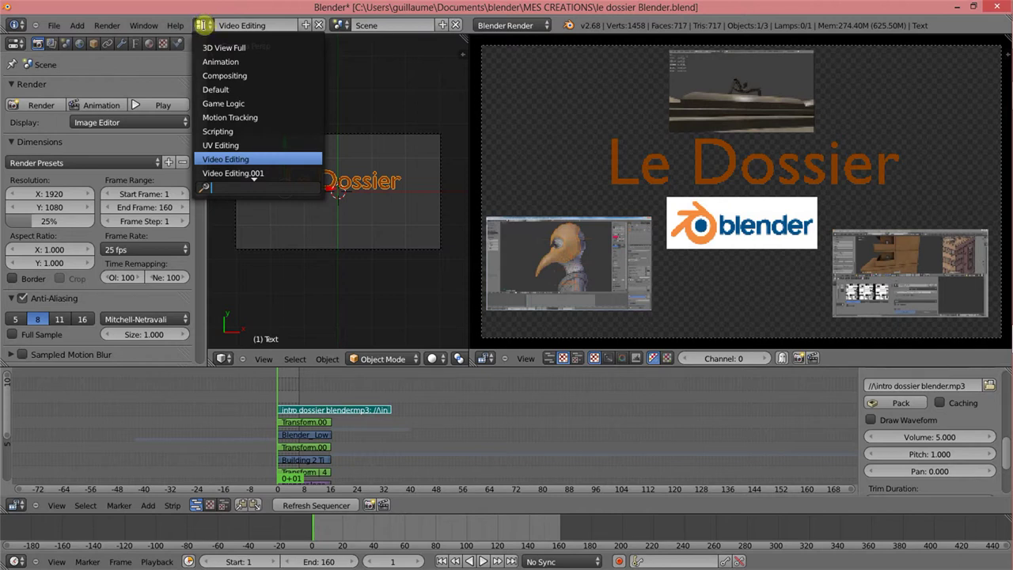
Keep Video Editing as the screen layout, reopening the layout list to confirm it.
left_click(226, 159)
left_click(205, 24)
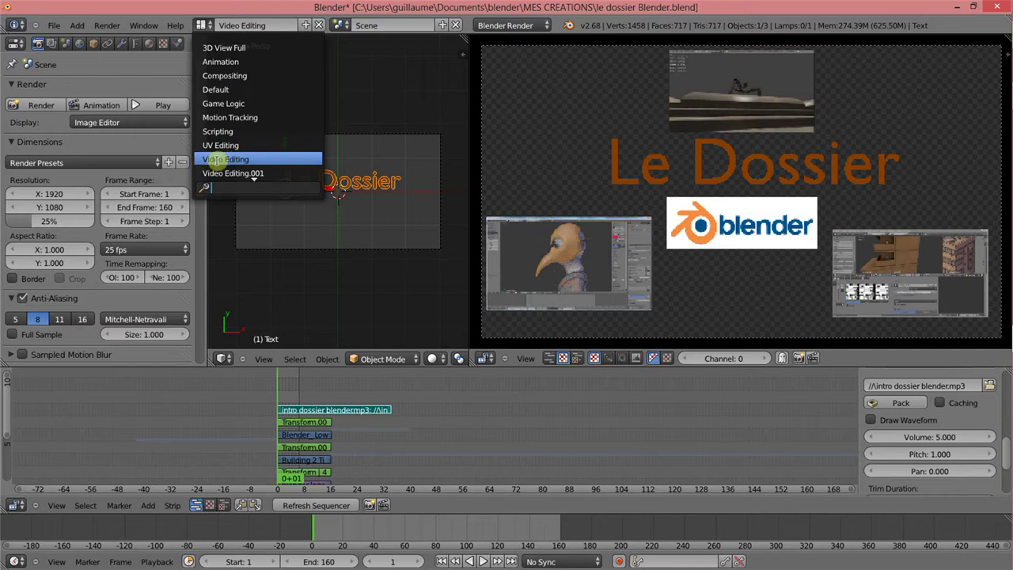
left_click(227, 159)
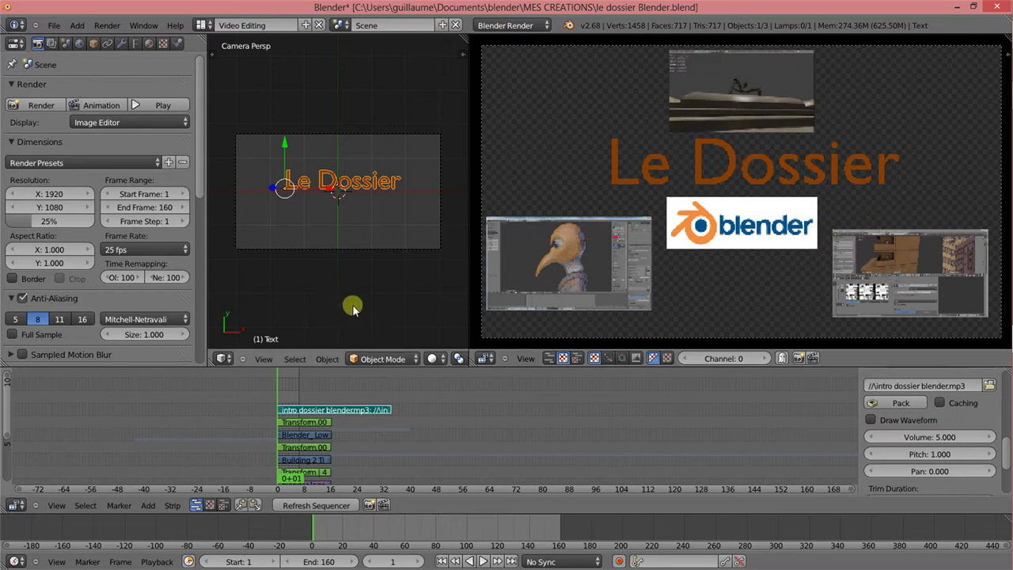
Preview the intro animation with Alt+A and stop playback at frame 125.
key("alt+a")
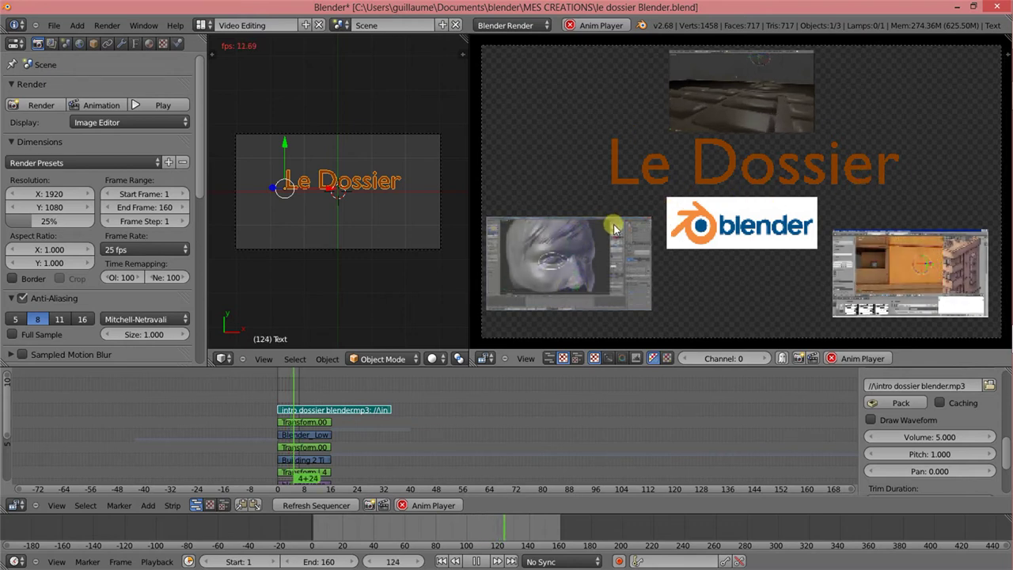
key("alt+a")
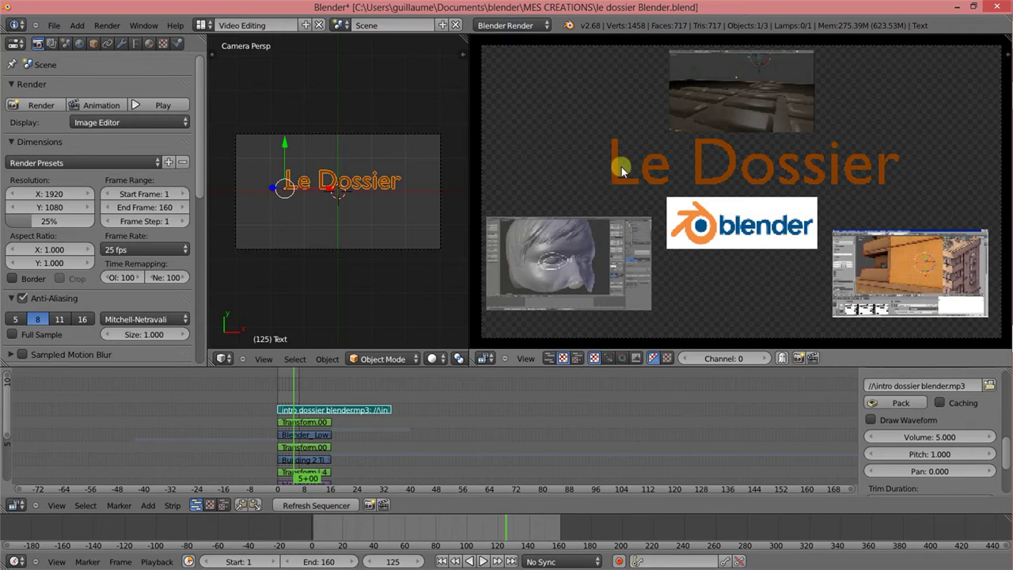
Zoom and pan the preview and sequencer until every strip, including the intro dossier mp3, shows.
scroll(617, 170, "down", 1)
scroll(307, 459, "up", 2)
middle_click_drag(307, 456, 293, 360)
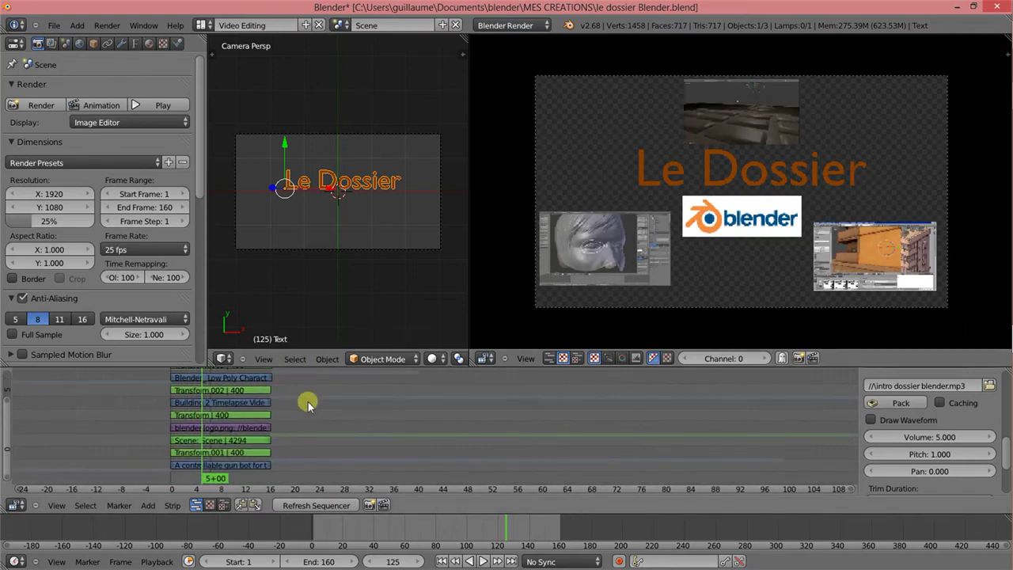
scroll(308, 402, "down", 1)
scroll(308, 411, "down", 1)
scroll(336, 422, "up", 1)
scroll(338, 425, "up", 2)
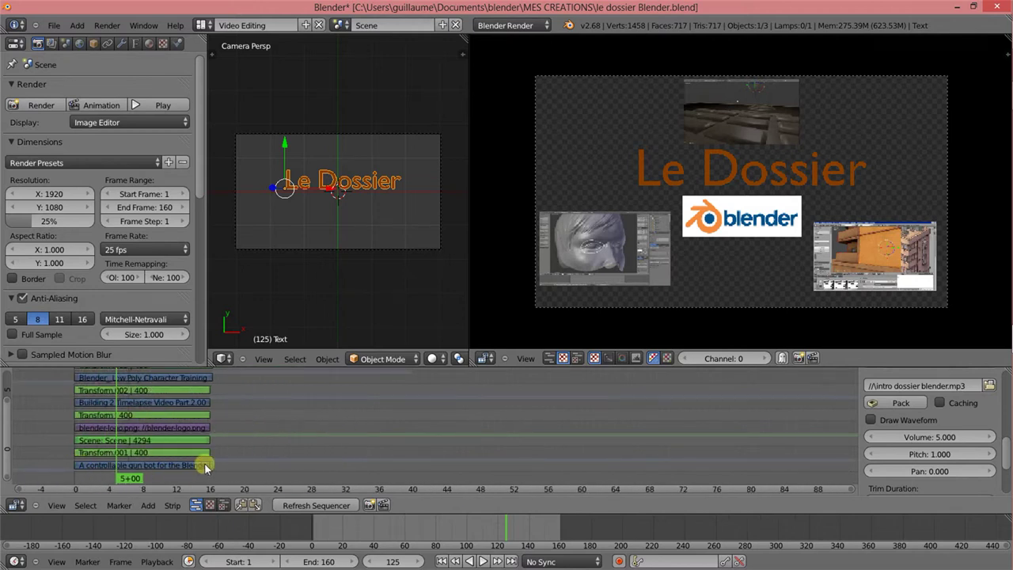
scroll(269, 416, "down", 1)
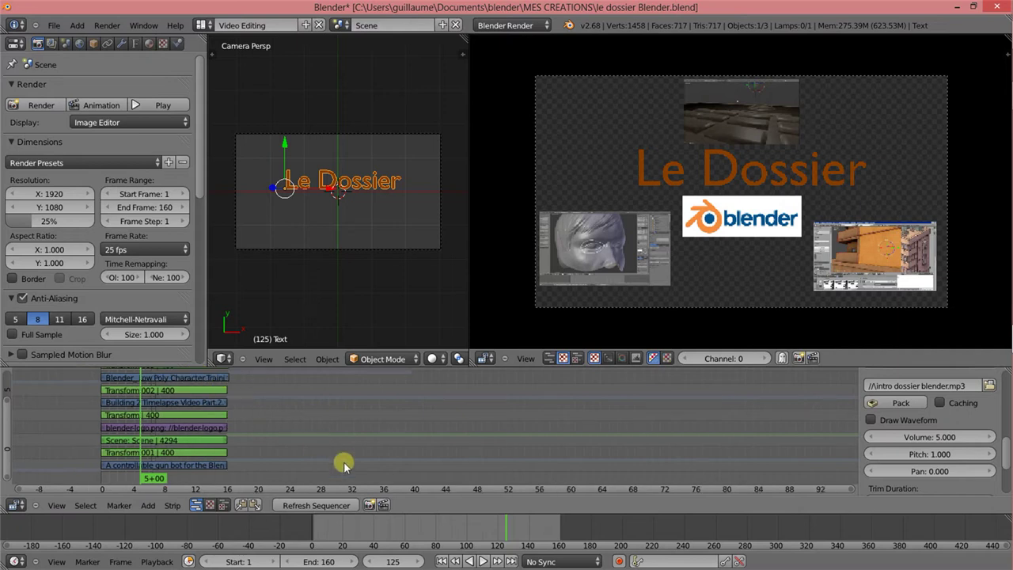
scroll(333, 435, "up", 2)
scroll(342, 423, "down", 2)
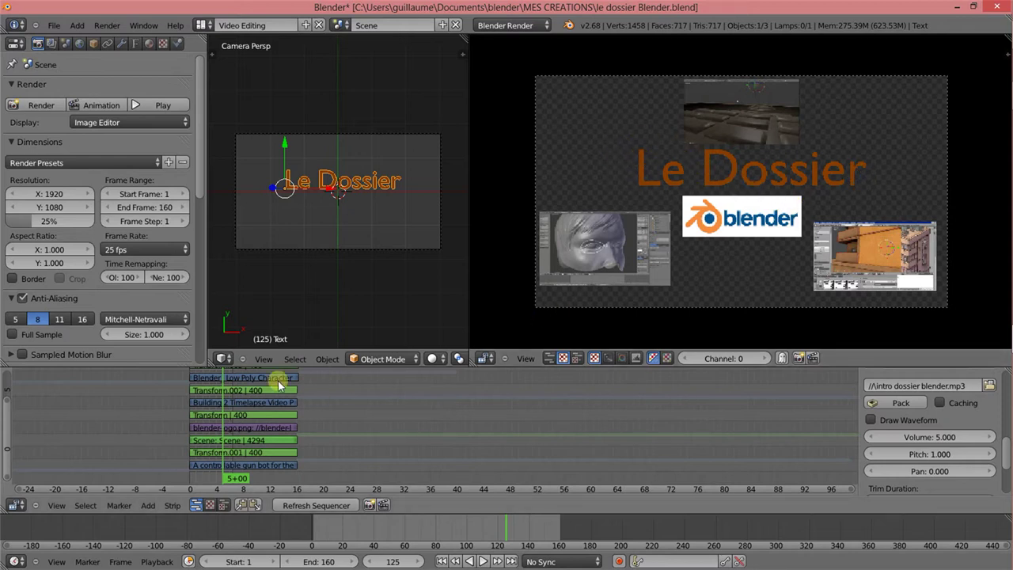
middle_click_drag(332, 402, 335, 427)
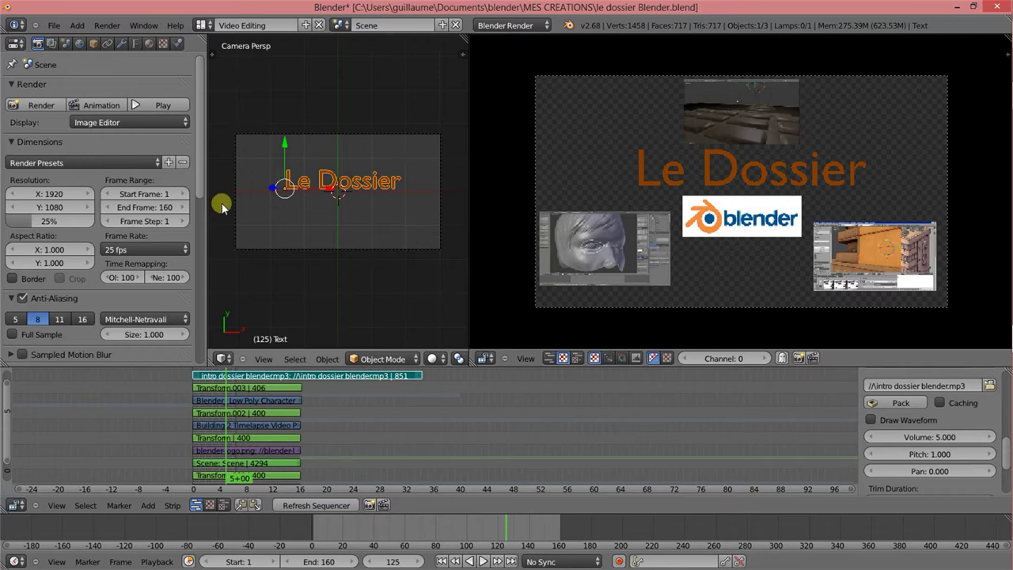
Orbit the 3D view to a top-down User Persp over the Le Dossier text and grid.
left_click(16, 505)
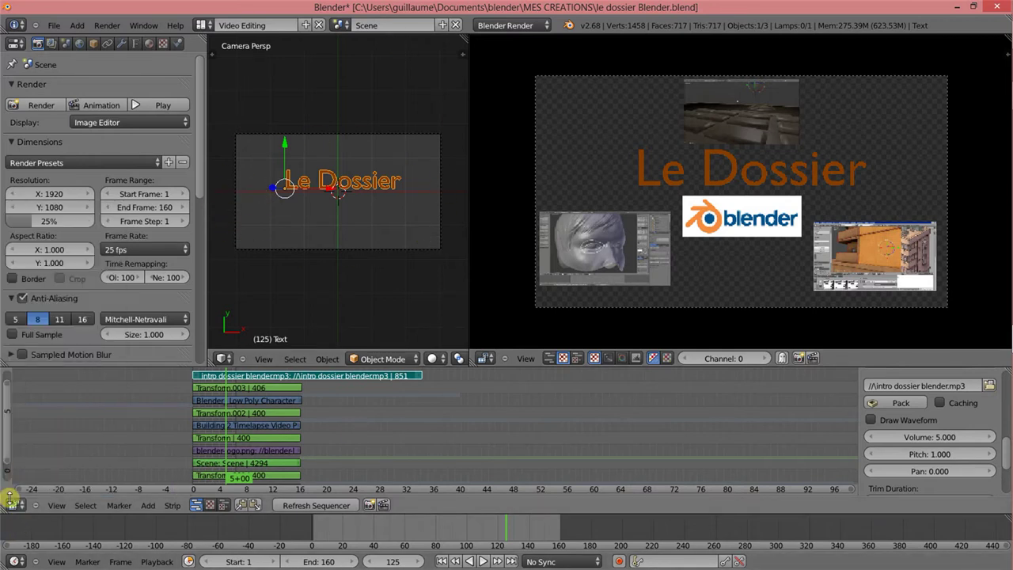
left_click(14, 504)
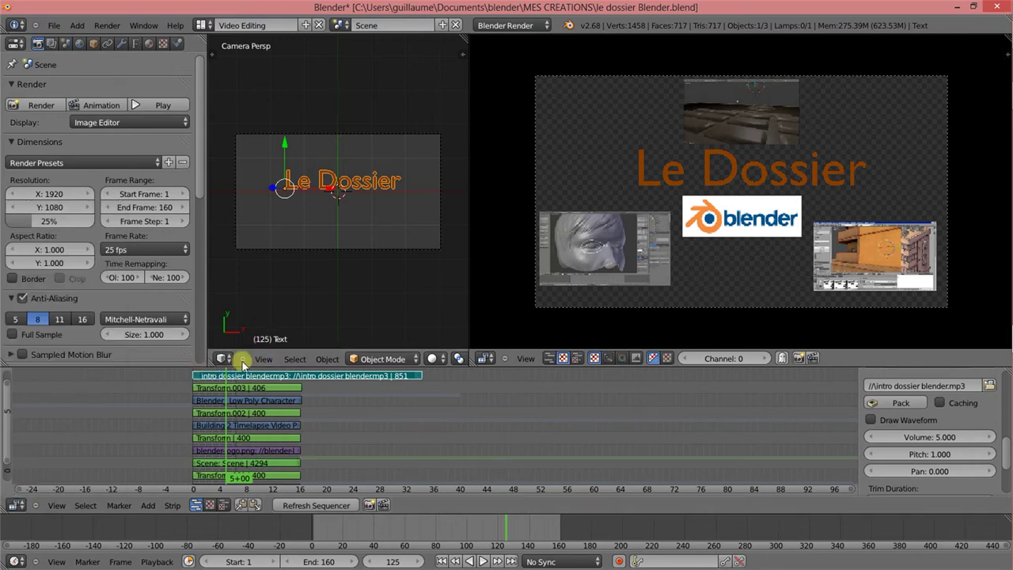
scroll(311, 140, "up", 2)
scroll(312, 141, "down", 2)
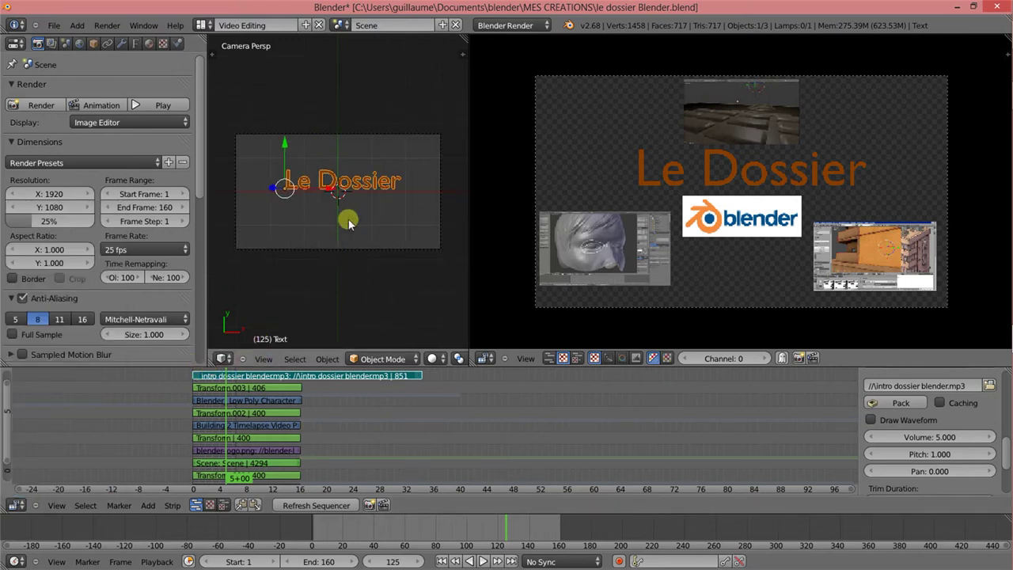
mouse_move(404, 277)
middle_mouse_down()
mouse_move(309, 206)
mouse_move(337, 216)
middle_mouse_up()
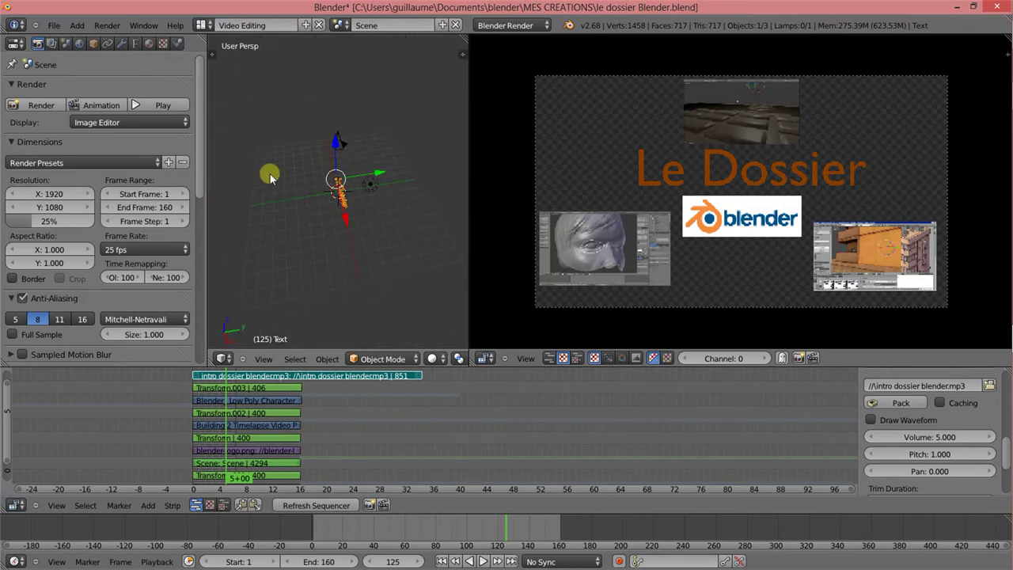
middle_click_drag(267, 172, 352, 199)
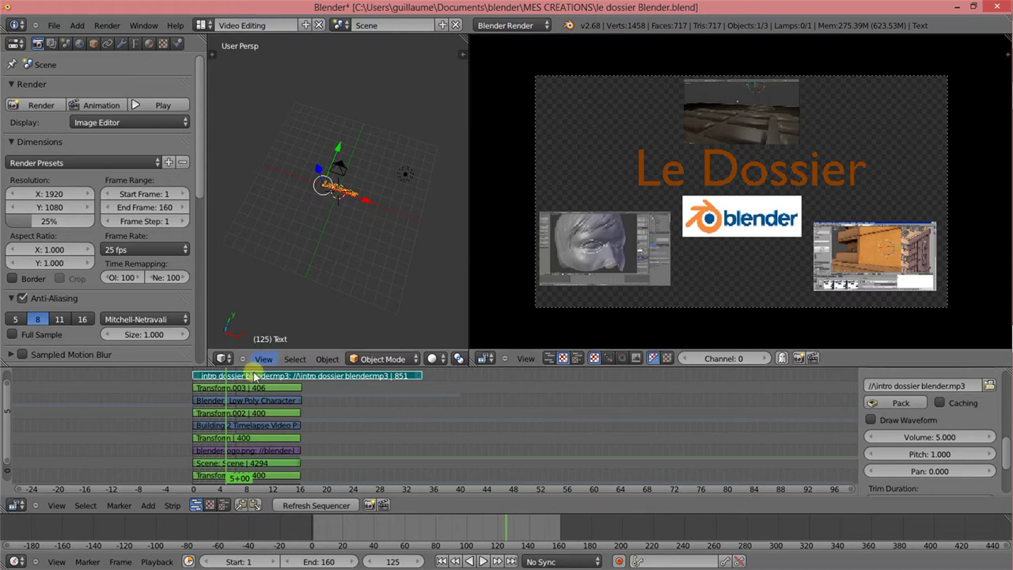
Select the Scene strip and pan the sequencer to read the full strip names.
right_click(240, 464)
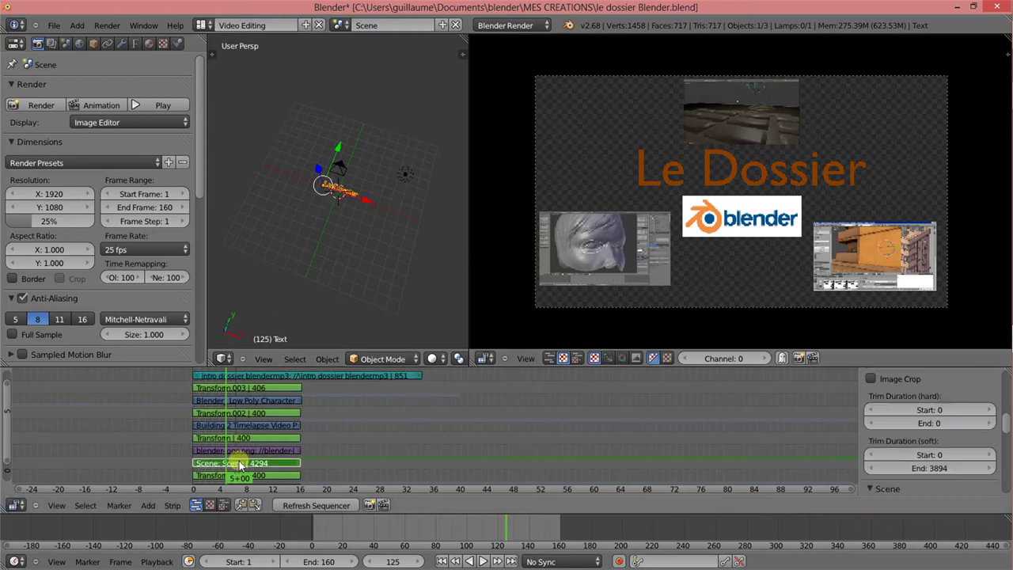
scroll(260, 445, "down", 2)
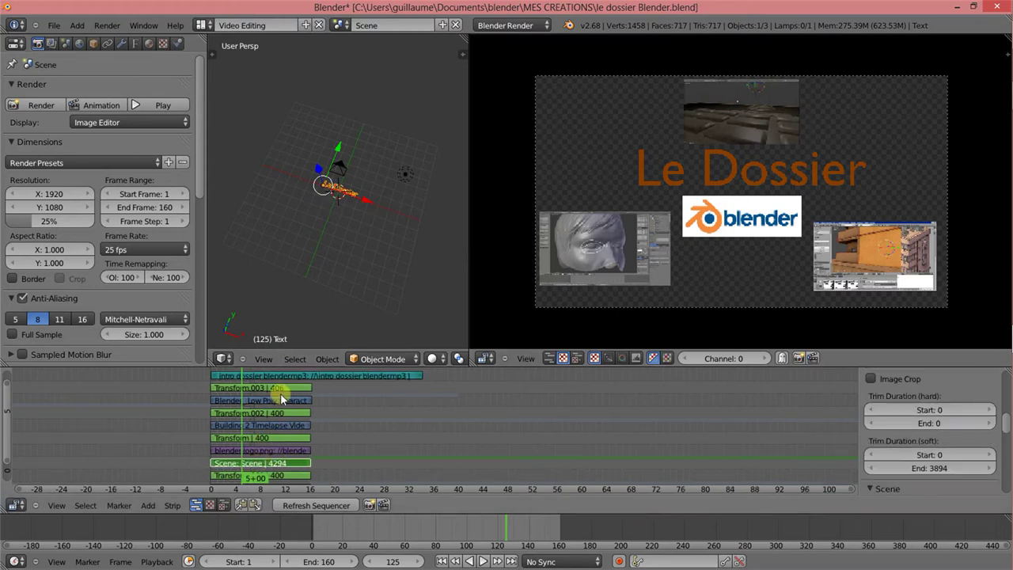
scroll(339, 447, "up", 2)
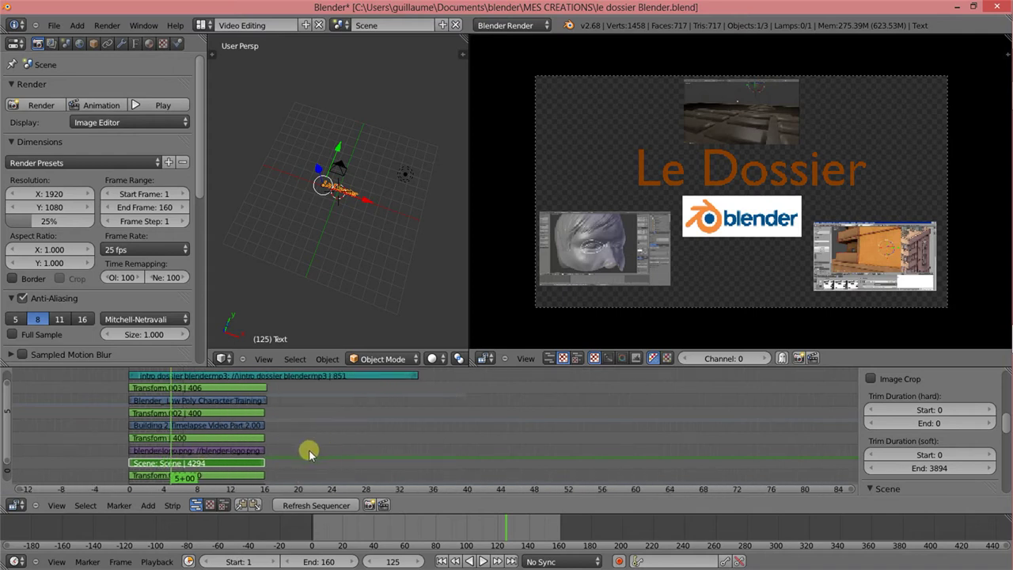
middle_click_drag(309, 446, 297, 401)
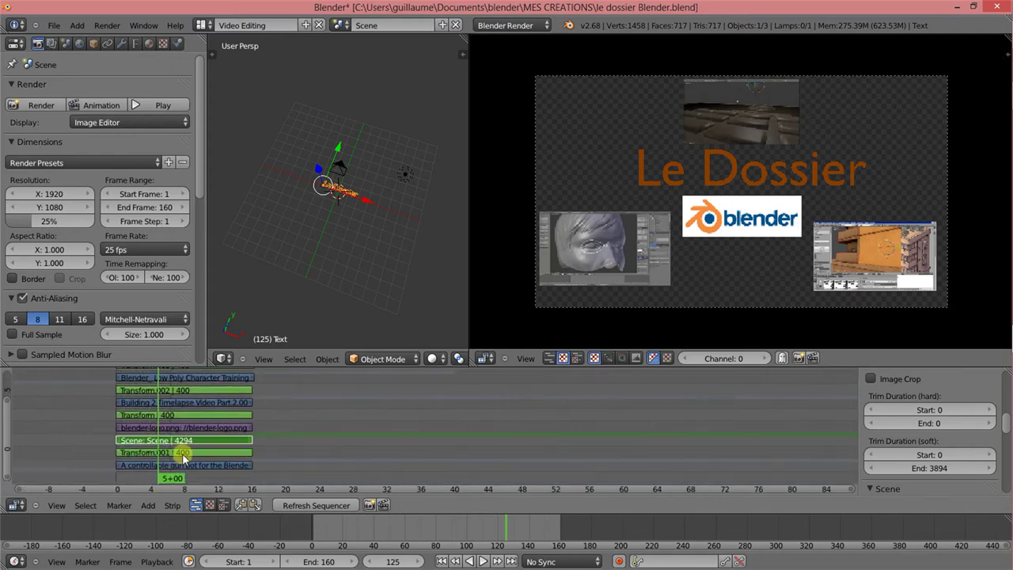
Inspect the Transform.001 strip, toggling Uniform Scale off and back on at 0.28.
right_click(183, 454)
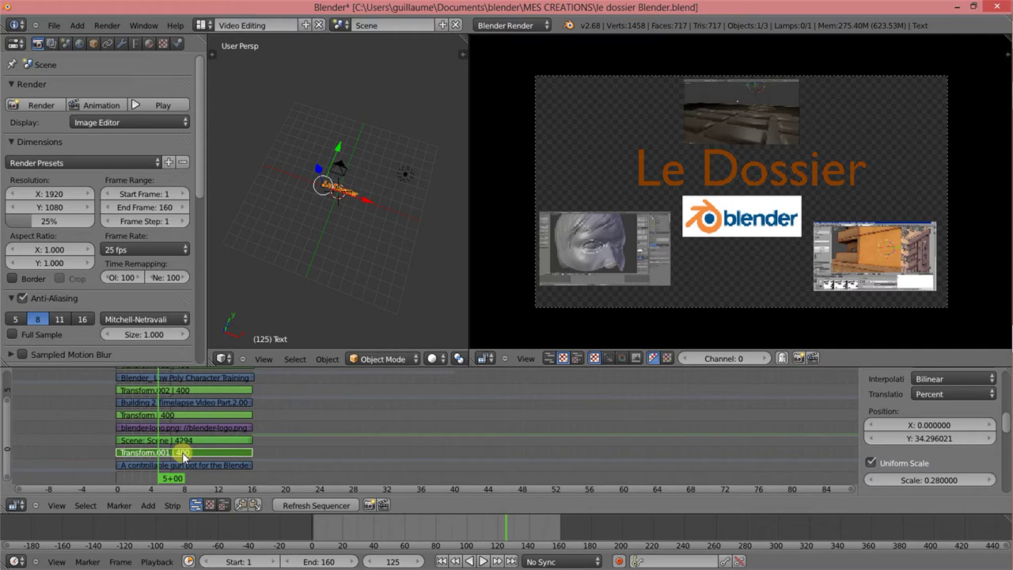
right_click(176, 465)
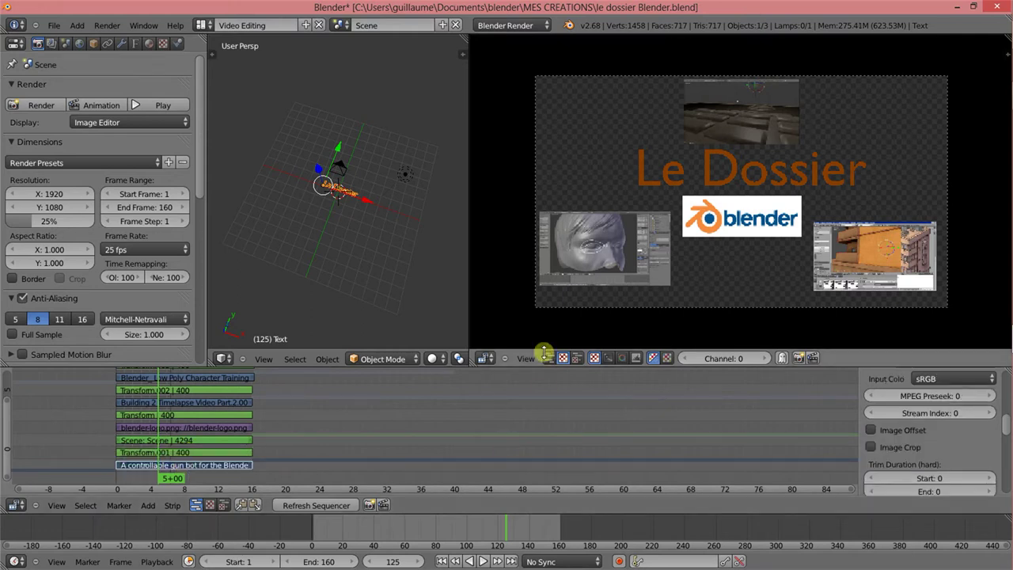
right_click(168, 454)
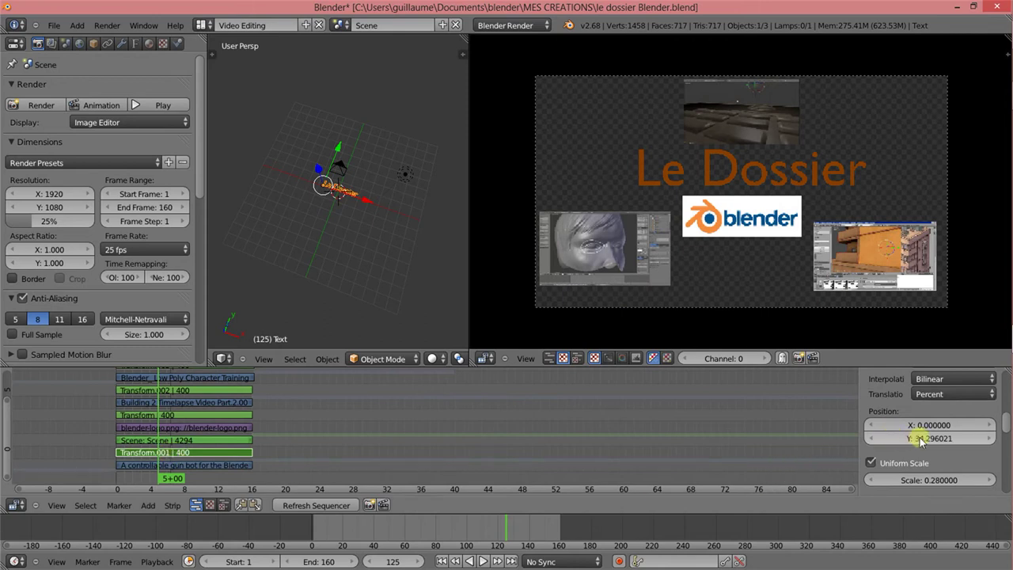
scroll(921, 420, "down", 2)
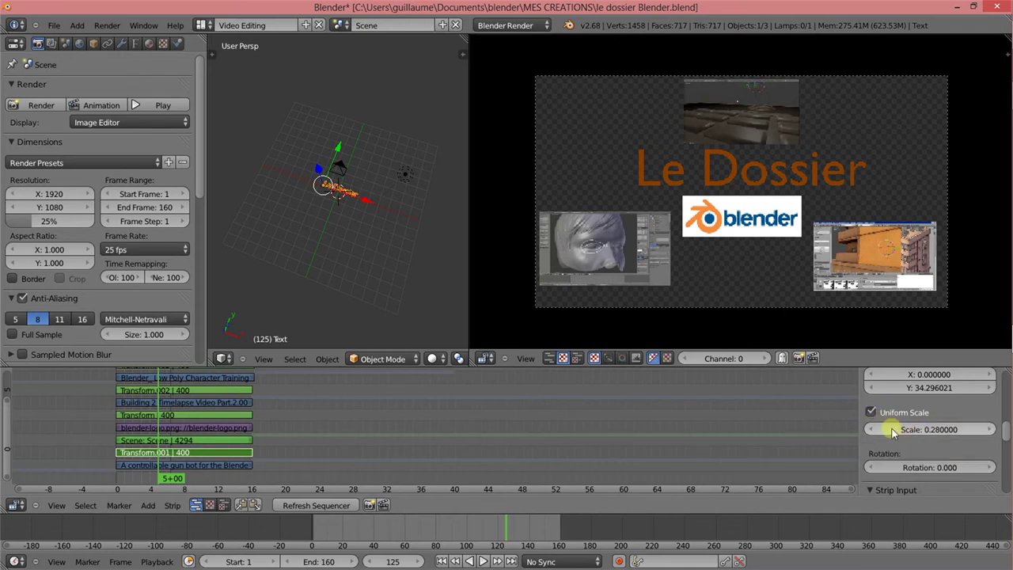
left_click(871, 413)
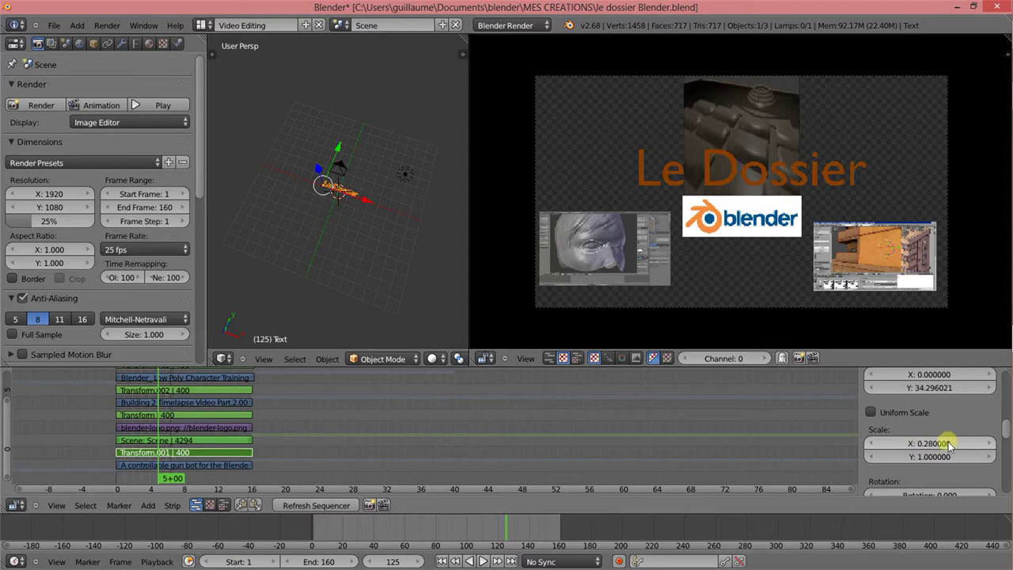
left_click(870, 413)
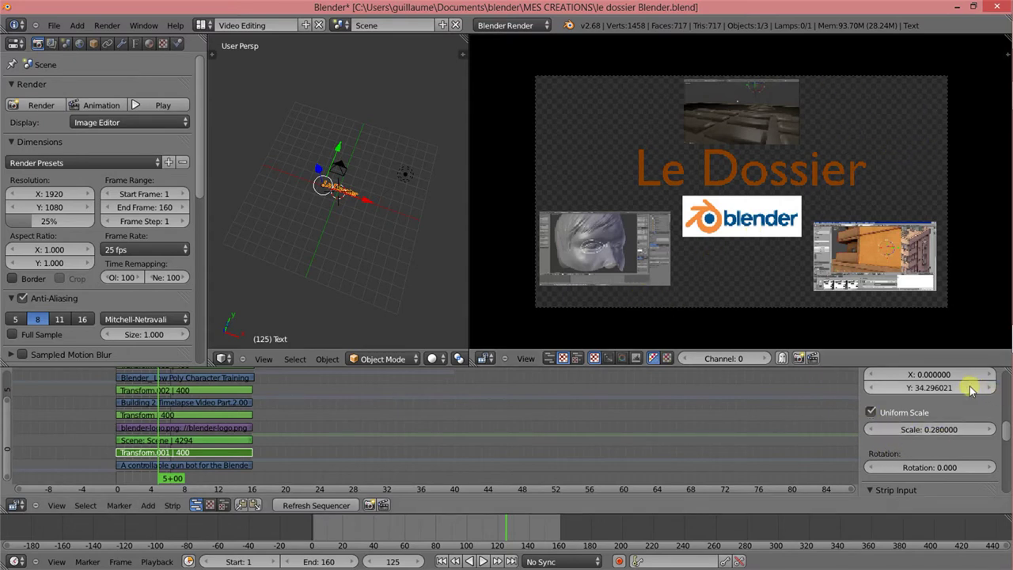
Enlarge the sequencer area and pan up through the channels to see every stacked strip.
scroll(170, 426, "up", 3)
mouse_move(178, 428)
middle_mouse_down()
mouse_move(453, 422)
mouse_move(407, 437)
mouse_move(502, 425)
mouse_move(437, 417)
middle_mouse_up()
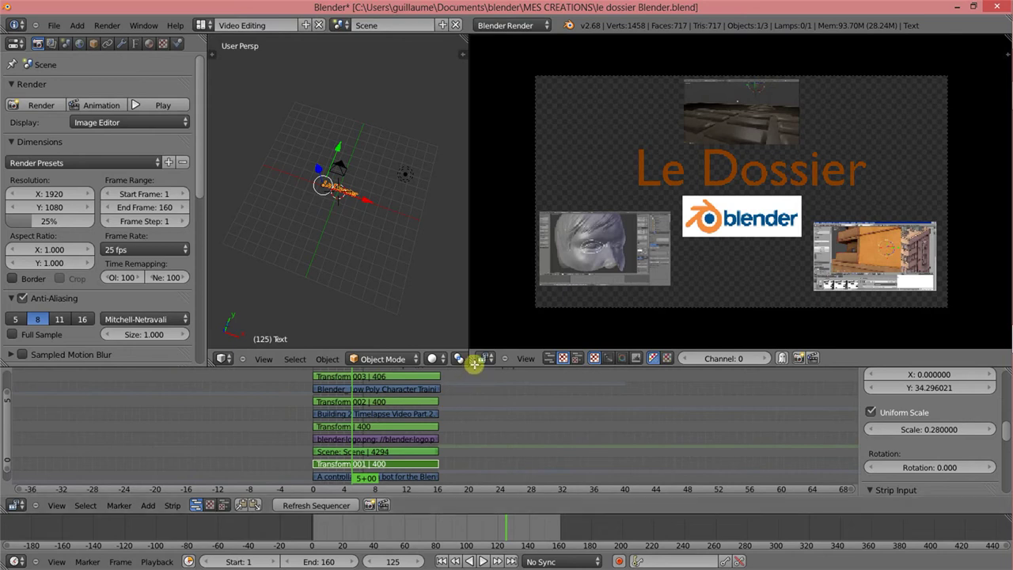
mouse_move(479, 364)
left_mouse_down()
mouse_move(478, 419)
mouse_move(479, 162)
mouse_move(479, 211)
left_mouse_up()
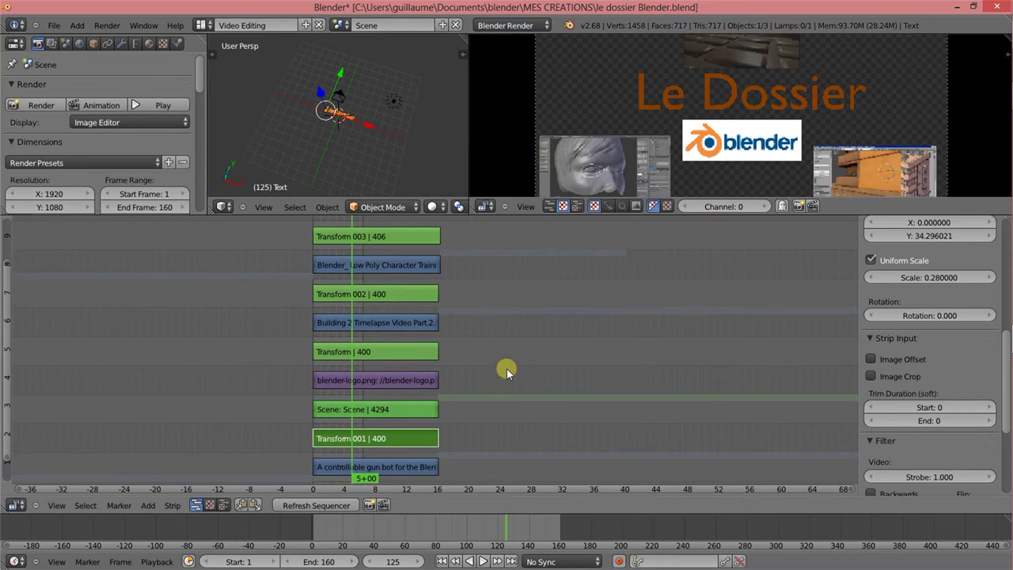
mouse_move(507, 369)
middle_mouse_down("ctrl")
mouse_move(497, 339)
mouse_move(495, 430)
mouse_move(493, 368)
mouse_move(509, 400)
mouse_move(522, 239)
middle_mouse_up("ctrl")
middle_click_drag(522, 400, 511, 163)
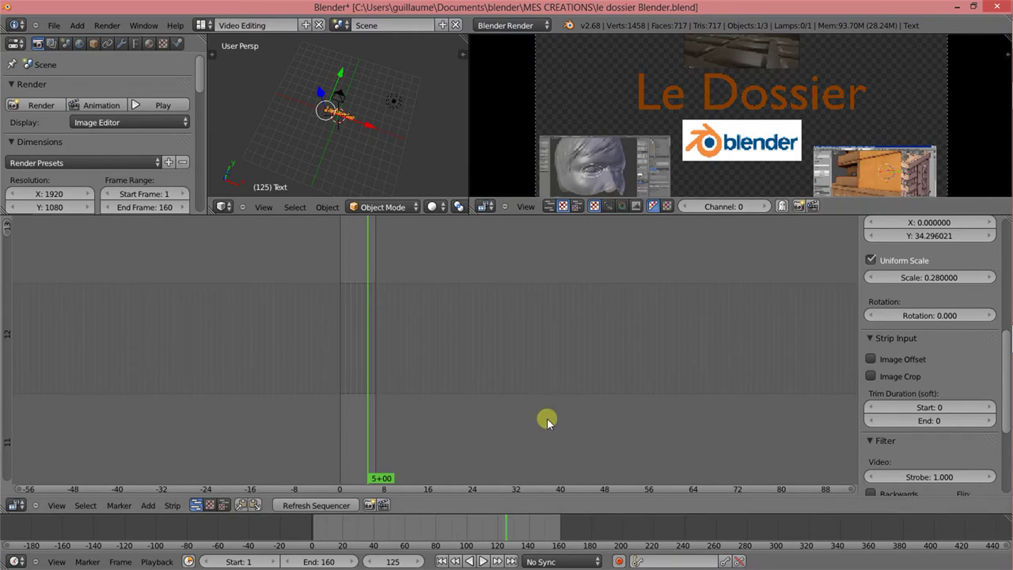
middle_click_drag(547, 418, 524, 158)
mouse_move(522, 400)
middle_mouse_down("ctrl")
mouse_move(516, 324)
mouse_move(540, 319)
mouse_move(537, 386)
middle_mouse_up("ctrl")
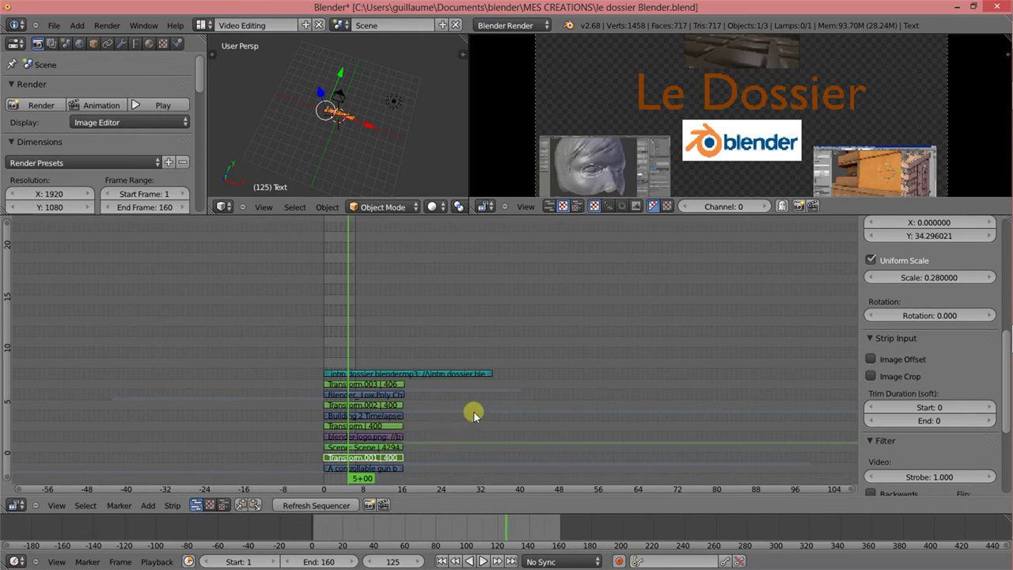
Zoom in on the strips near the start, restore the upper panels' height, and open Render Presets.
mouse_move(473, 411)
middle_mouse_down("ctrl")
mouse_move(522, 412)
mouse_move(477, 411)
mouse_move(482, 379)
mouse_move(486, 420)
mouse_move(508, 422)
mouse_move(470, 391)
mouse_move(480, 441)
mouse_move(488, 420)
mouse_move(505, 433)
mouse_move(465, 449)
middle_mouse_up("ctrl")
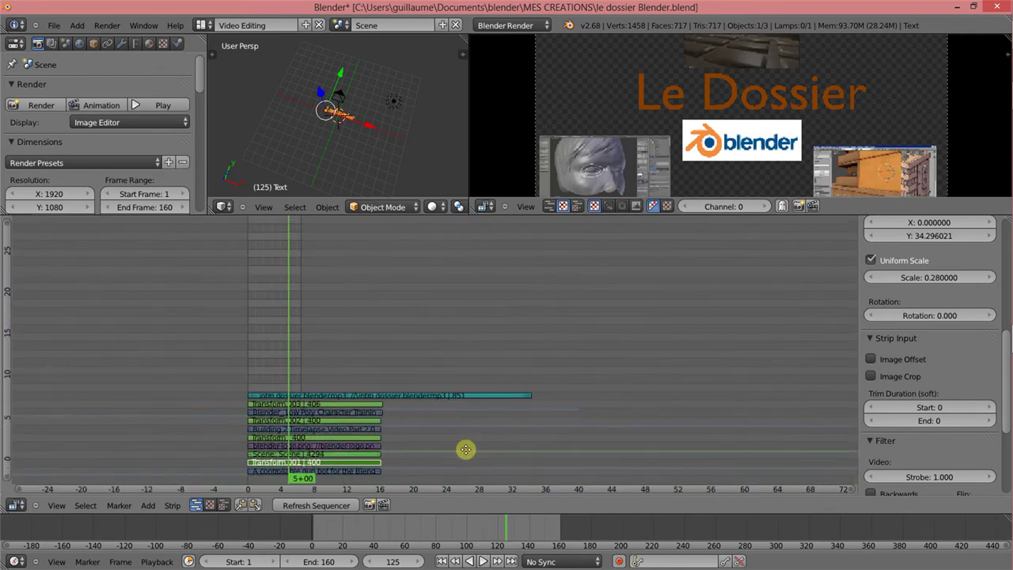
scroll(697, 150, "down", 3)
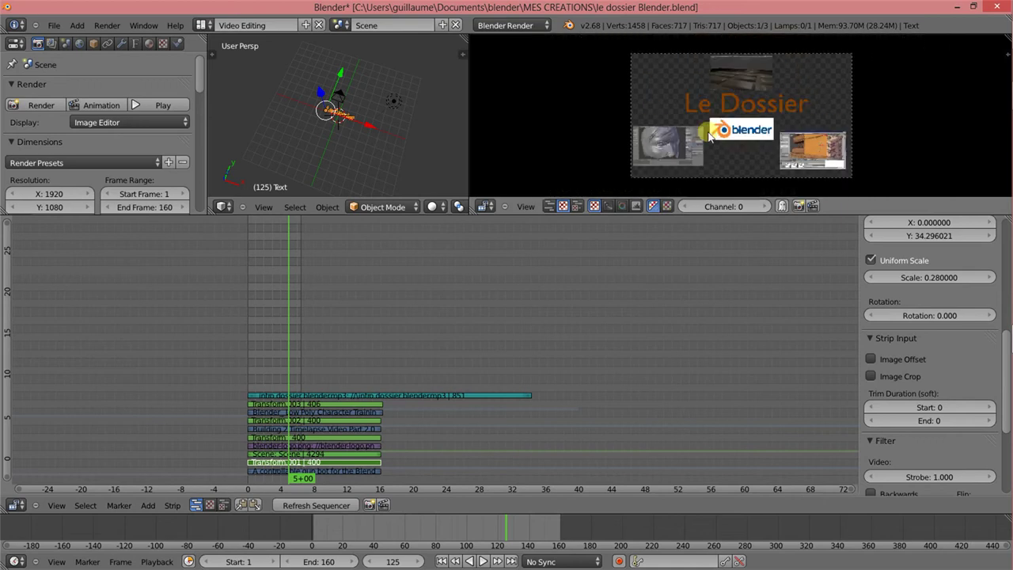
scroll(657, 170, "up", 1)
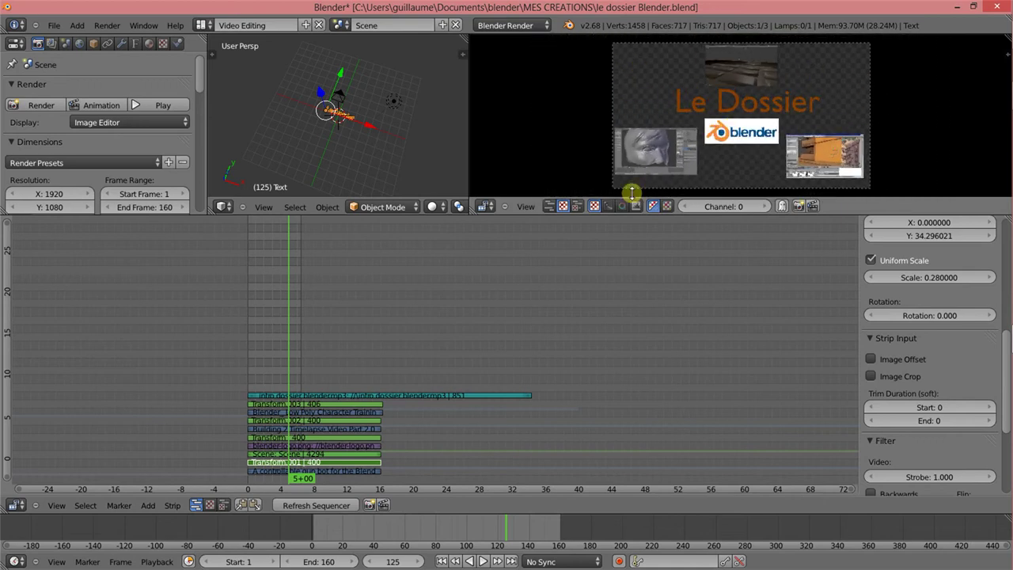
left_click_drag(687, 215, 690, 308)
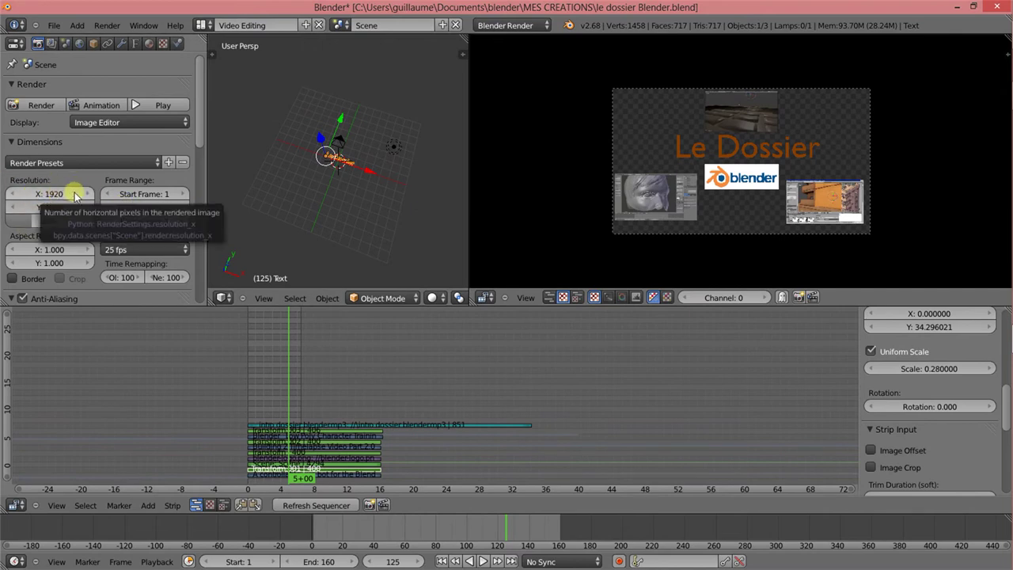
left_click(157, 164)
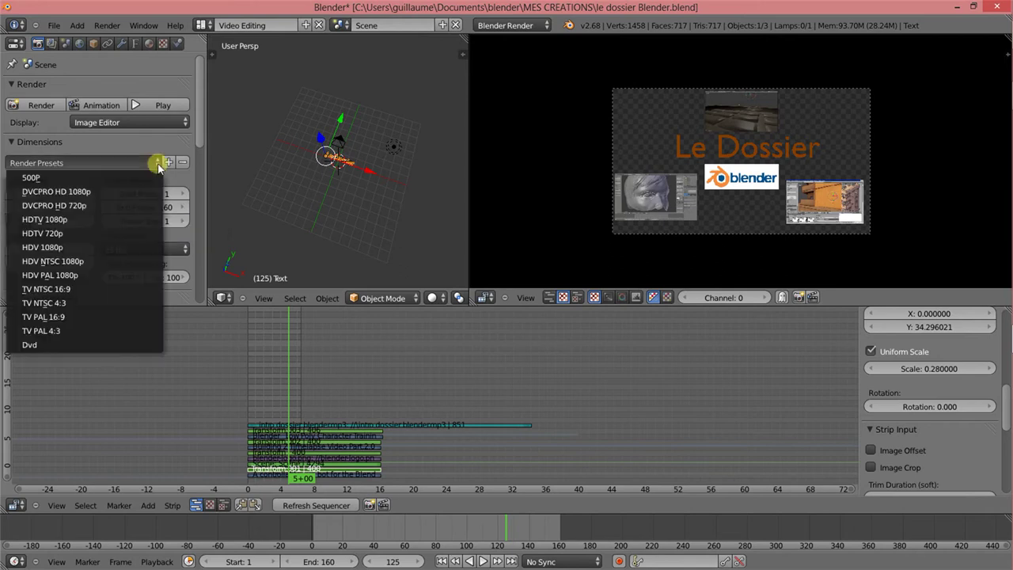
Dismiss Render Presets and drag the resolution percentage from 25% up to 100%.
left_click(179, 175)
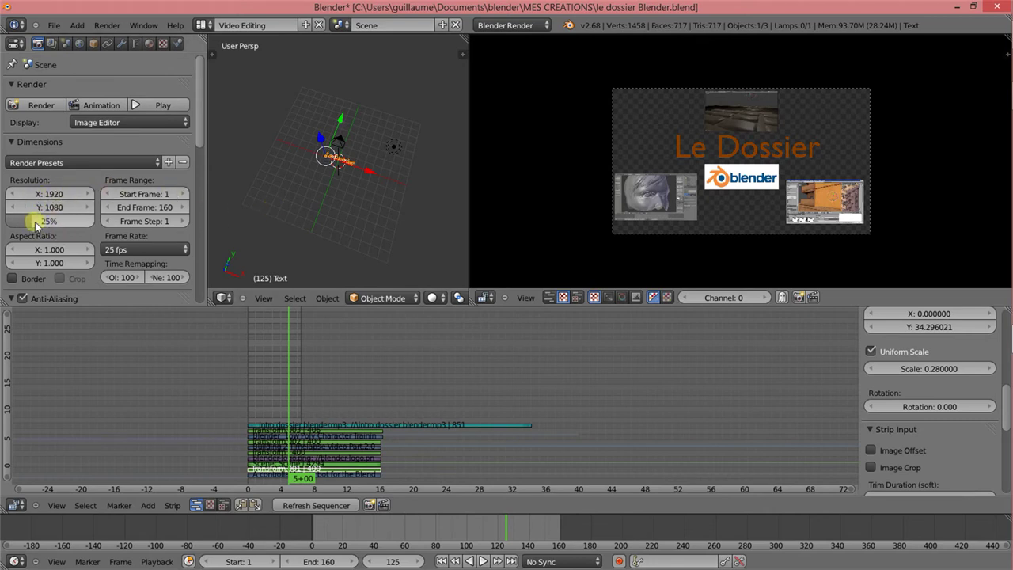
left_click_drag(36, 225, 161, 214)
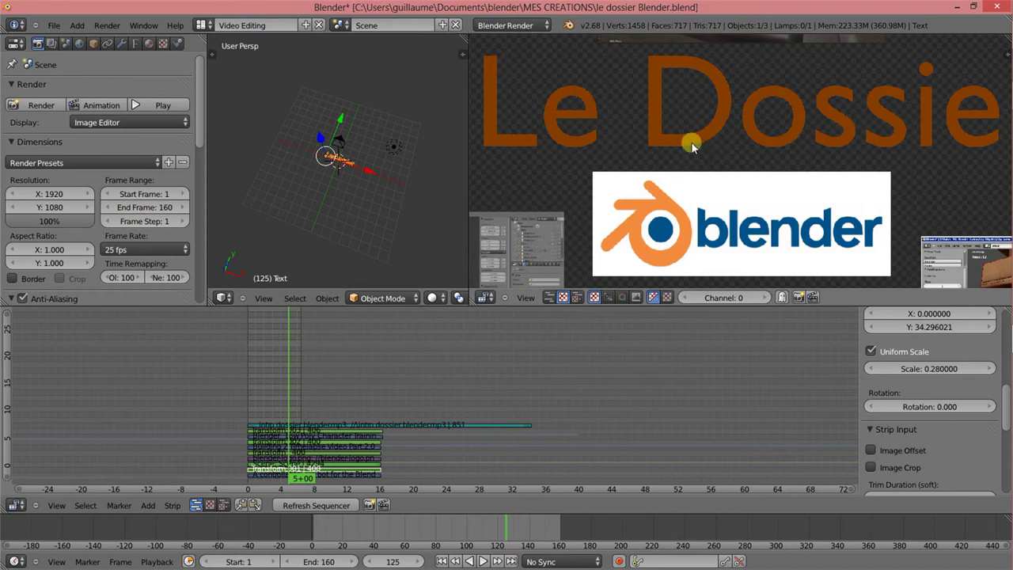
Set the render resolution percentage back to 25%.
key("Home")
scroll(690, 141, "down", 4)
scroll(691, 138, "up", 3)
key("Home")
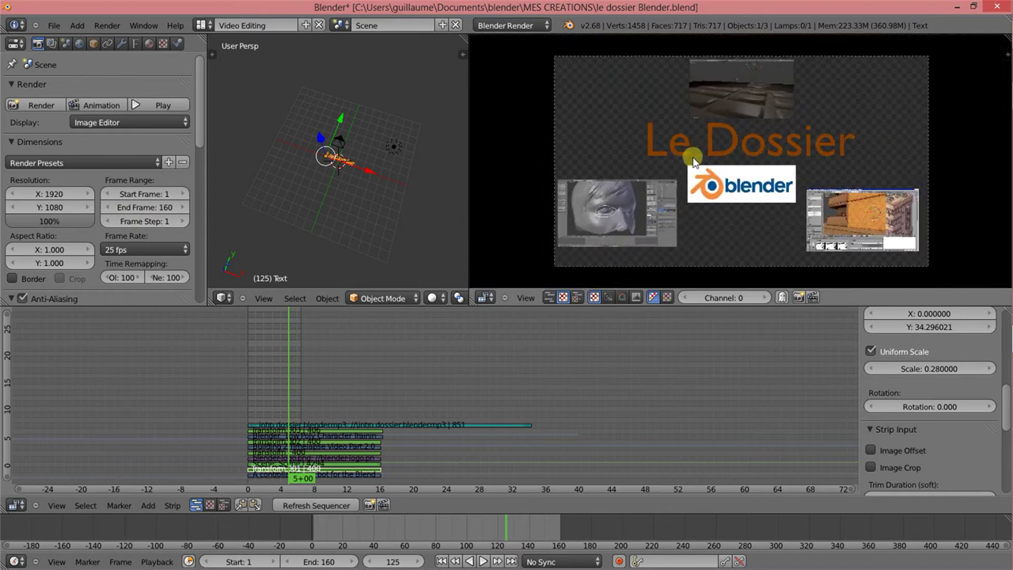
left_click(50, 225)
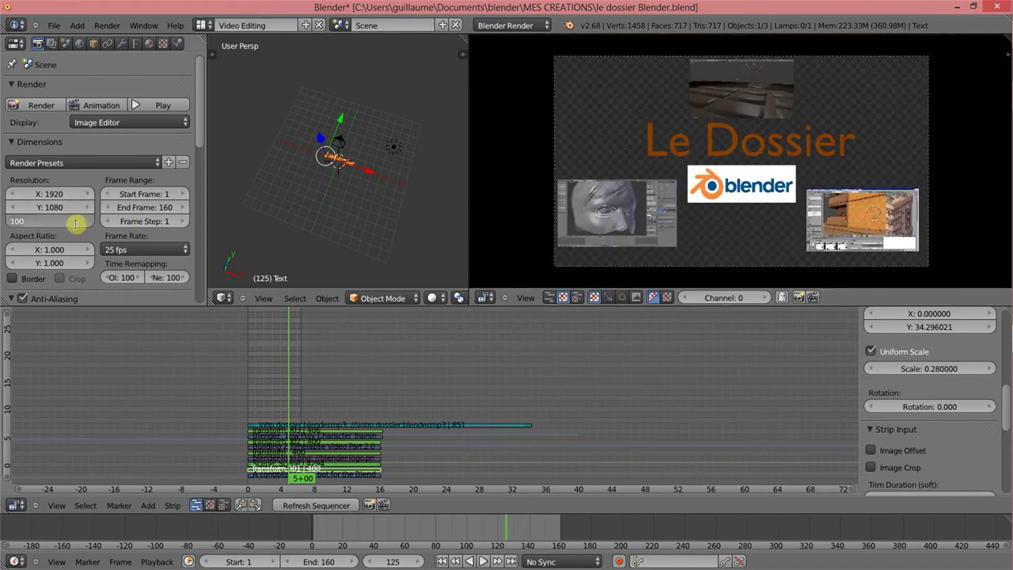
type("25")
key("Return")
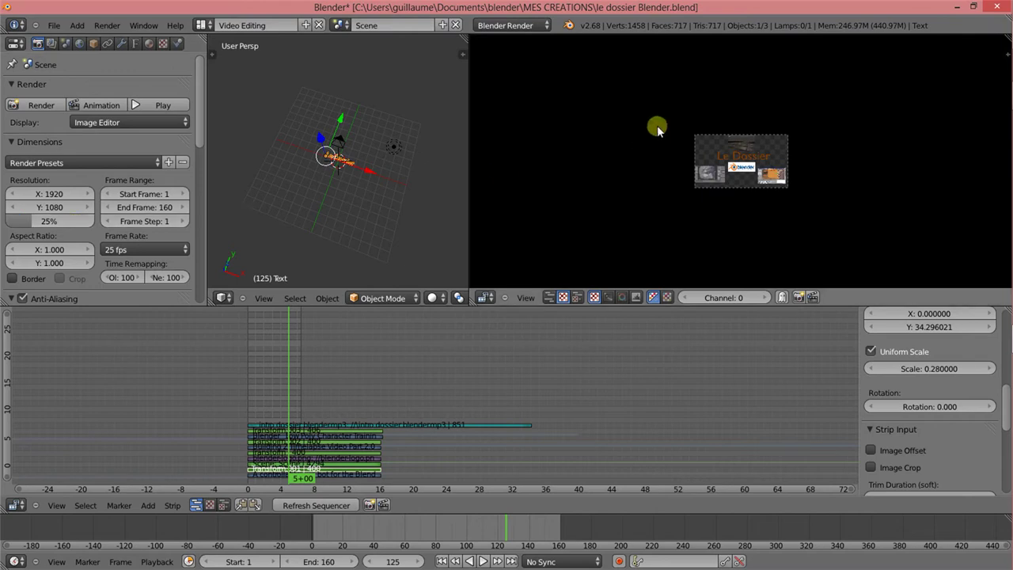
Zoom the preview to fit and move the playhead to frame 18.
scroll(657, 126, "up", 2)
scroll(708, 108, "up", 4)
scroll(710, 116, "up", 2)
scroll(710, 116, "down", 1)
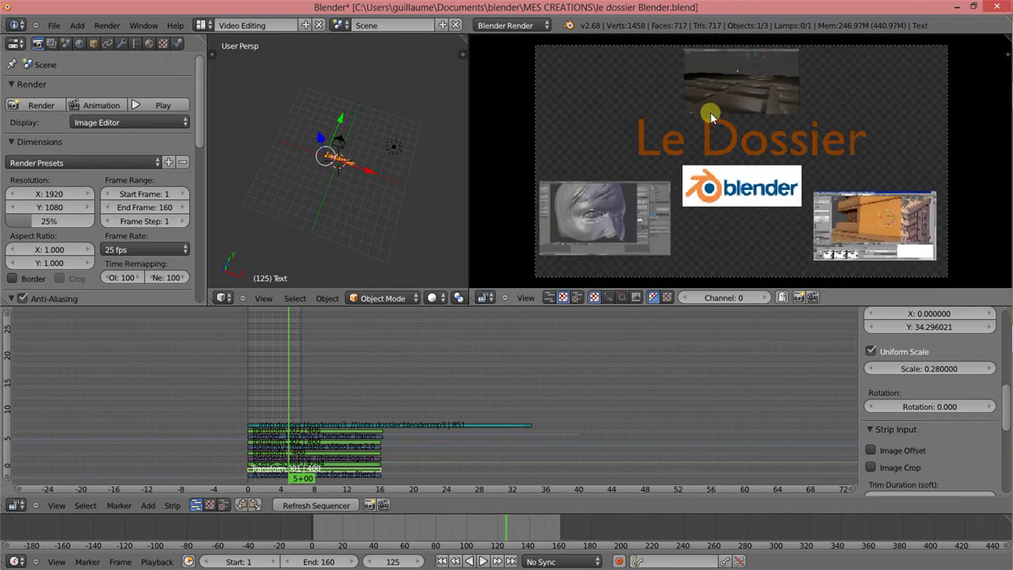
left_click(253, 385)
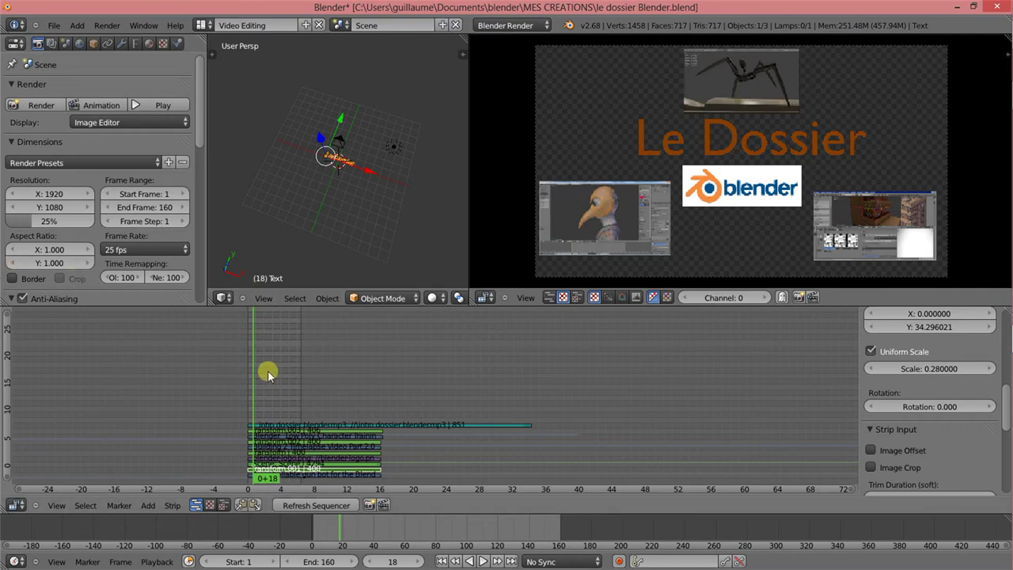
Scrub back to frame 1 and bring up the sequencer's Add menu for a new strip.
left_click_drag(268, 374, 248, 374)
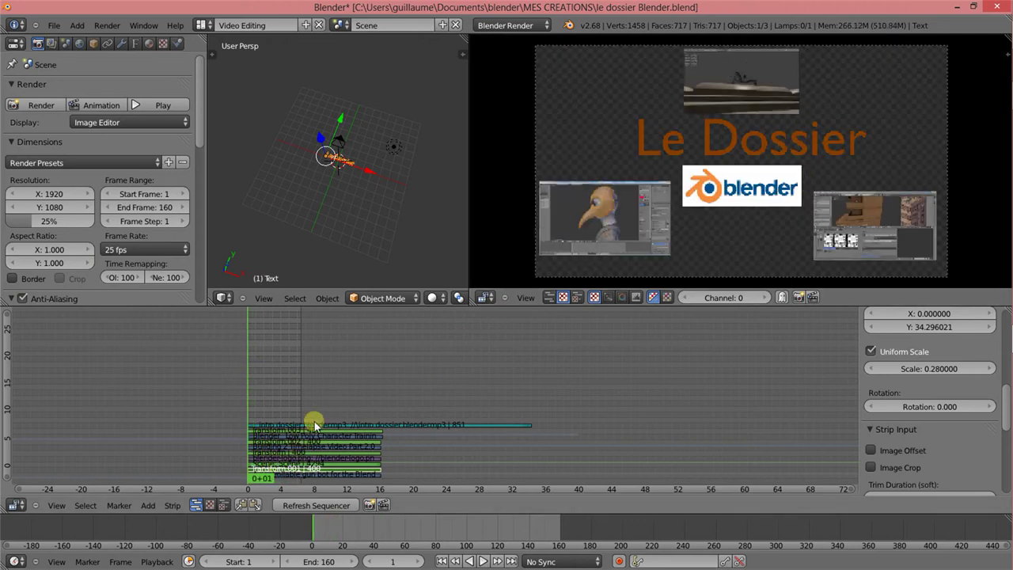
mouse_move(322, 443)
middle_mouse_down()
mouse_move(423, 365)
mouse_move(538, 340)
mouse_move(210, 436)
mouse_move(272, 357)
mouse_move(287, 412)
middle_mouse_up()
left_click(149, 505)
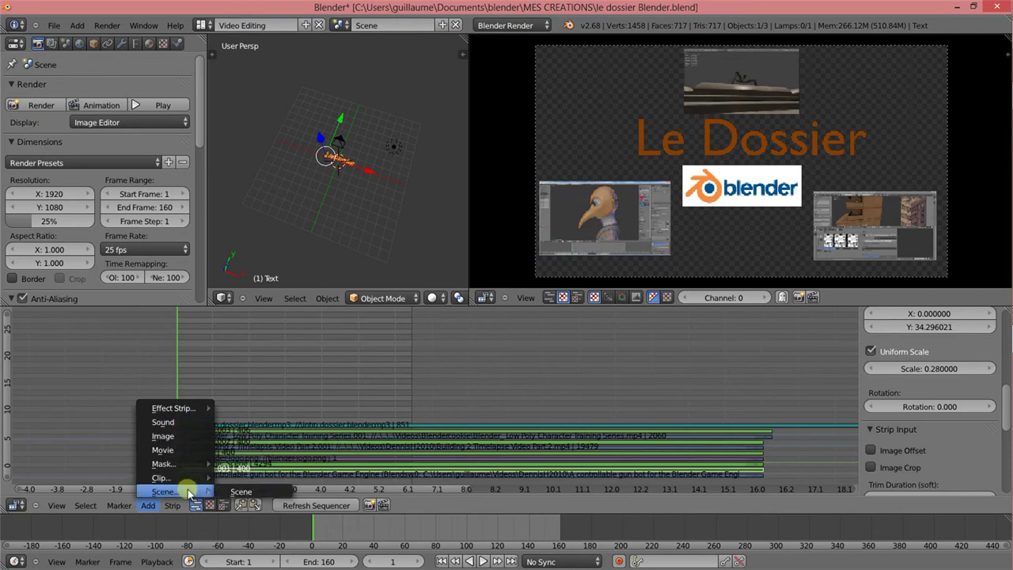
mouse_move(166, 492)
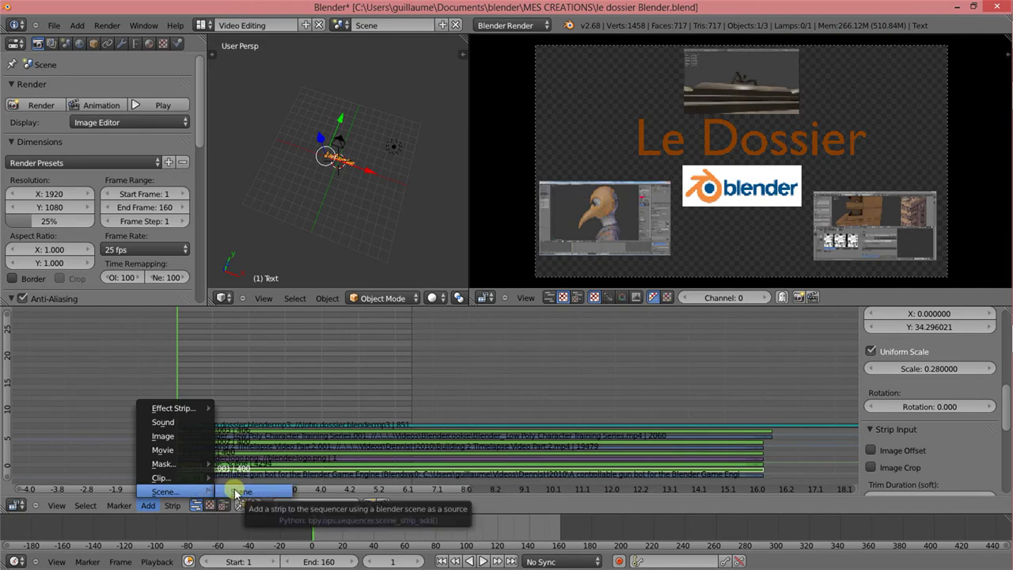
Add a Scene strip to the sequencer and rename the scene from 'Scene' to 'Le dossier'.
left_click(237, 493)
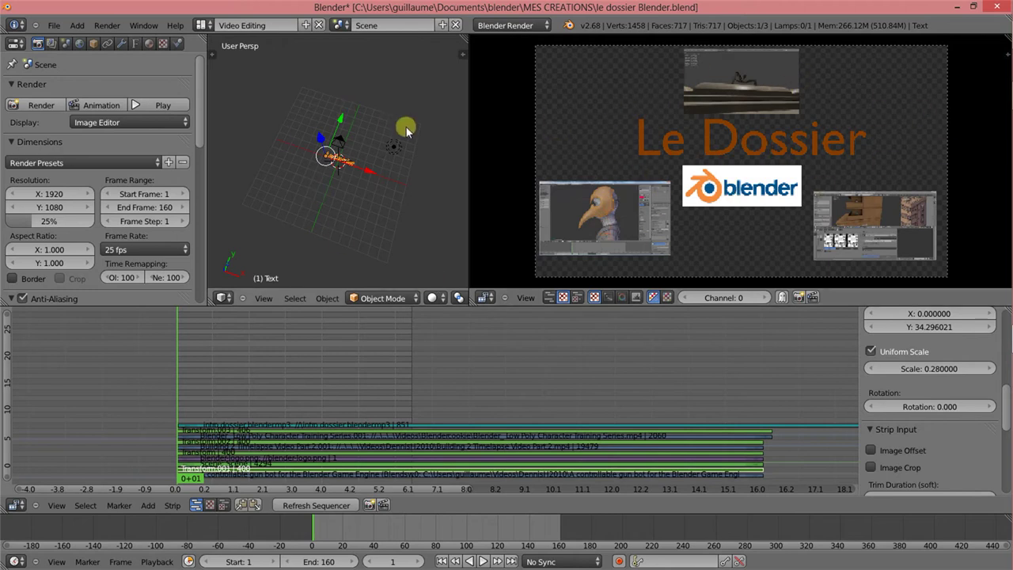
left_click(392, 24)
type("Le dossier")
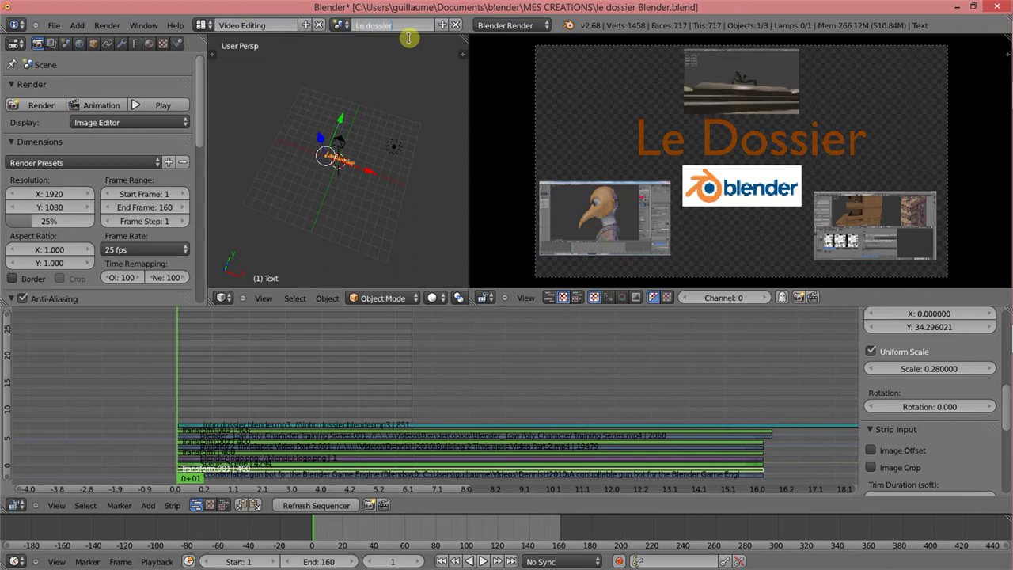
key("Return")
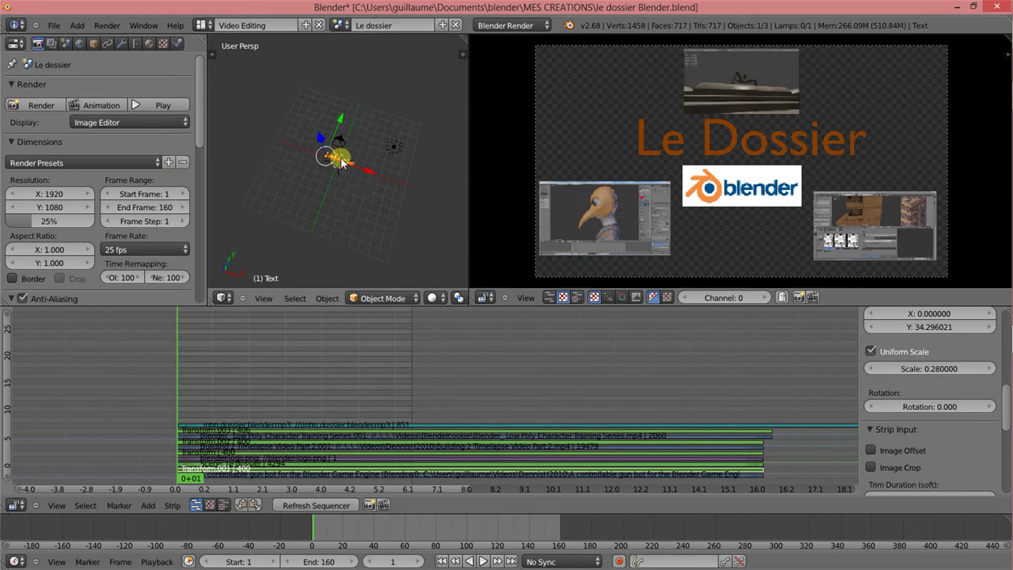
Orbit and zoom onto the 'Le Dossier' title text, then zoom out to frame the whole intro.
middle_click_drag(342, 163, 360, 198)
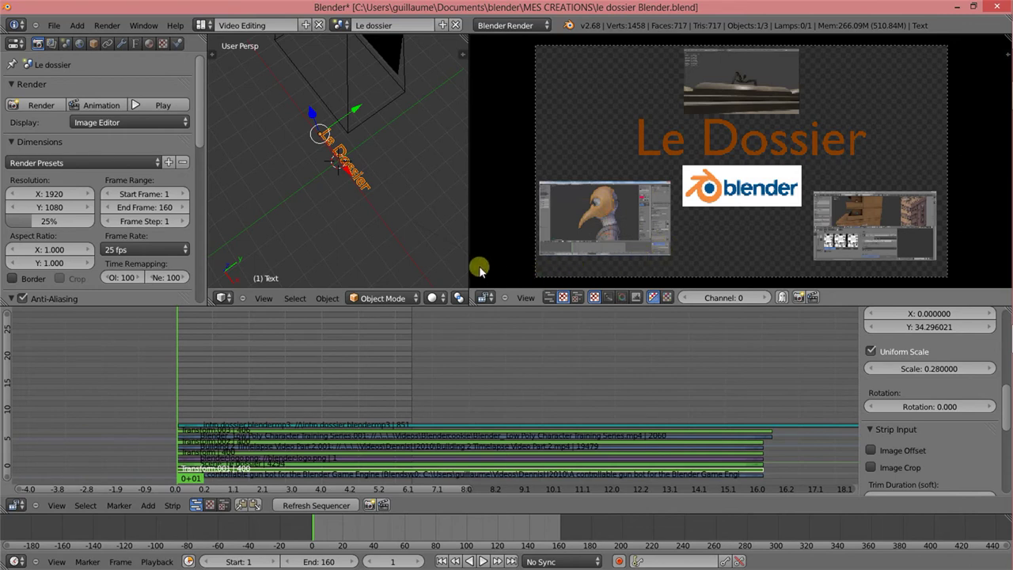
scroll(480, 270, "down", 2)
scroll(346, 366, "down", 2)
scroll(335, 374, "down", 1)
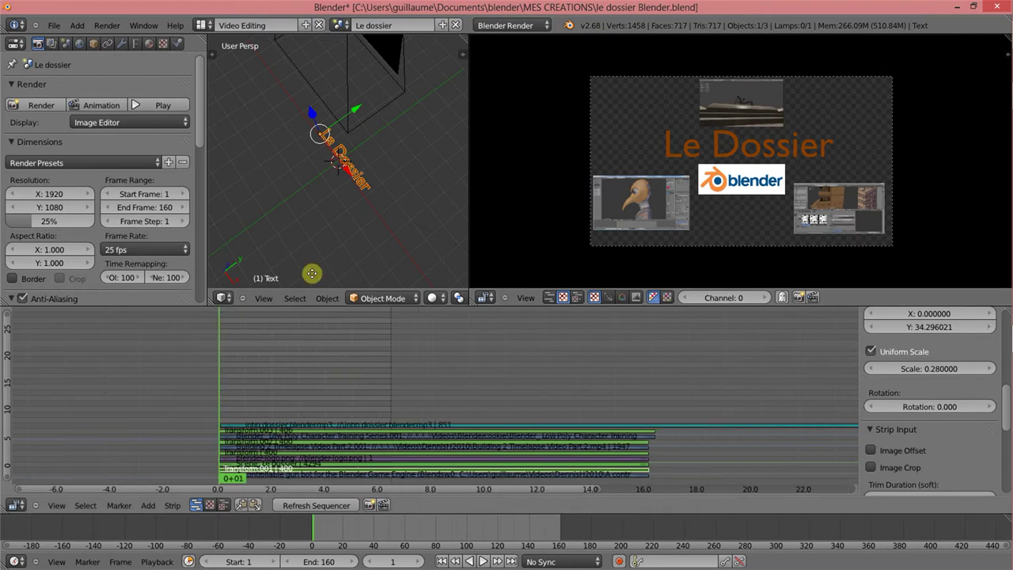
middle_click_drag(321, 377, 328, 332)
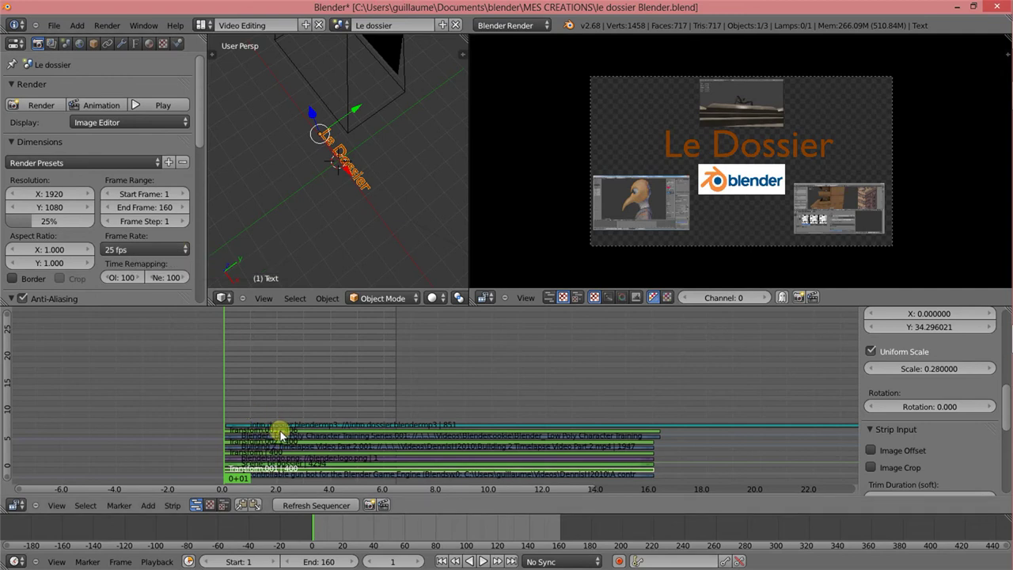
middle_click_drag(301, 389, 256, 364)
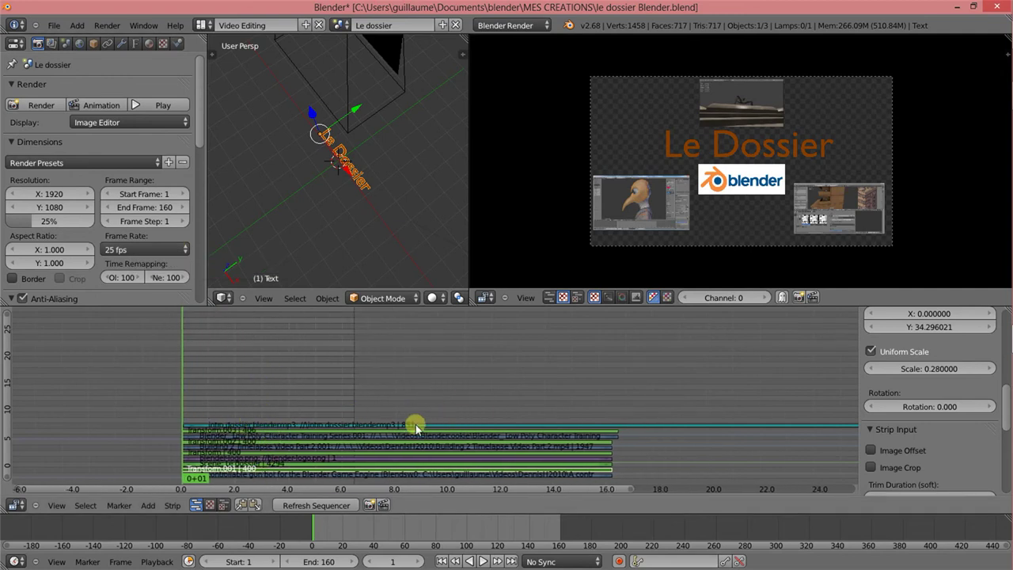
scroll(464, 385, "down", 2)
scroll(449, 383, "down", 3)
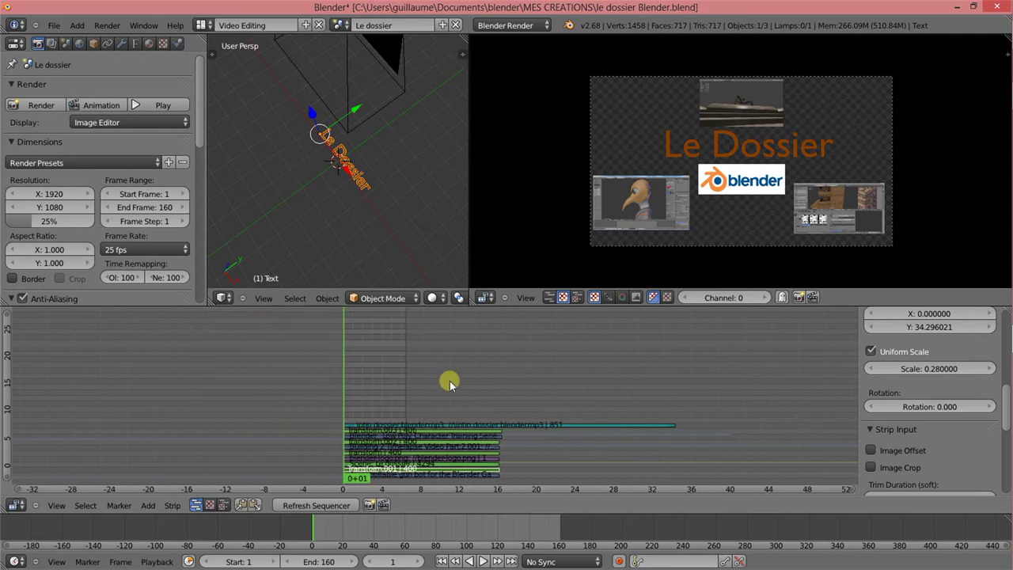
scroll(459, 387, "down", 2)
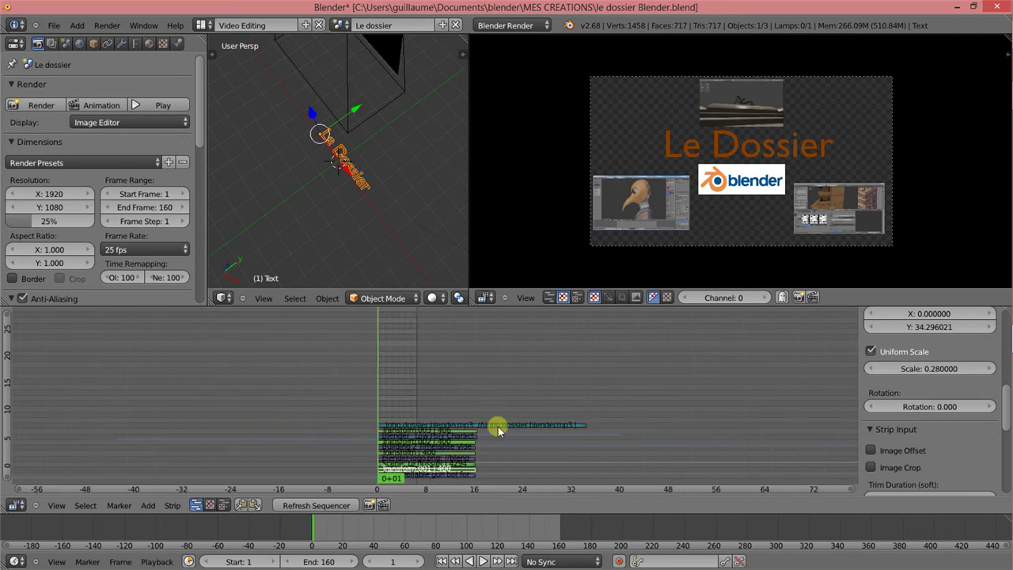
scroll(382, 455, "up", 2)
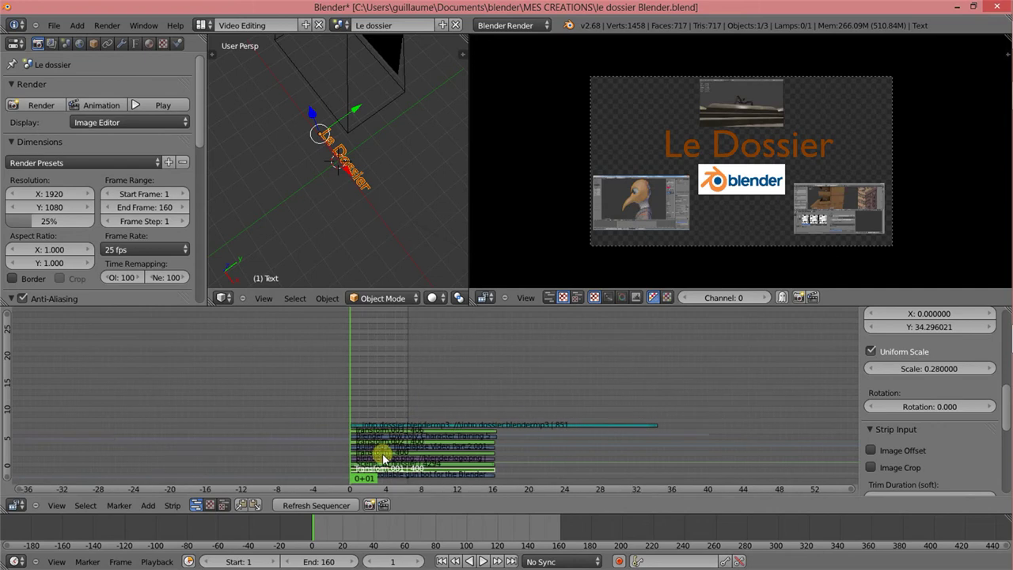
scroll(388, 425, "up", 3)
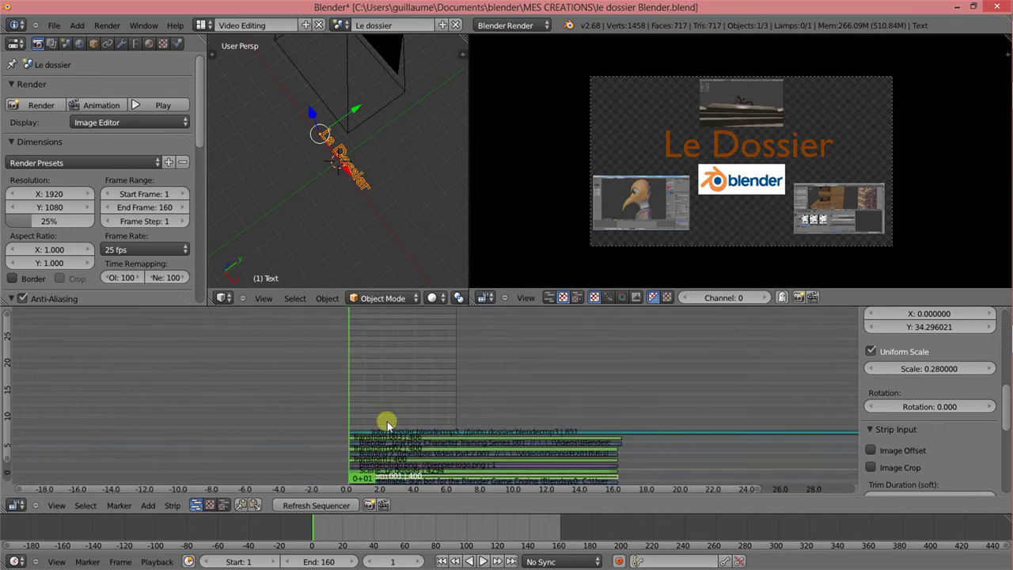
middle_click_drag(388, 425, 362, 345)
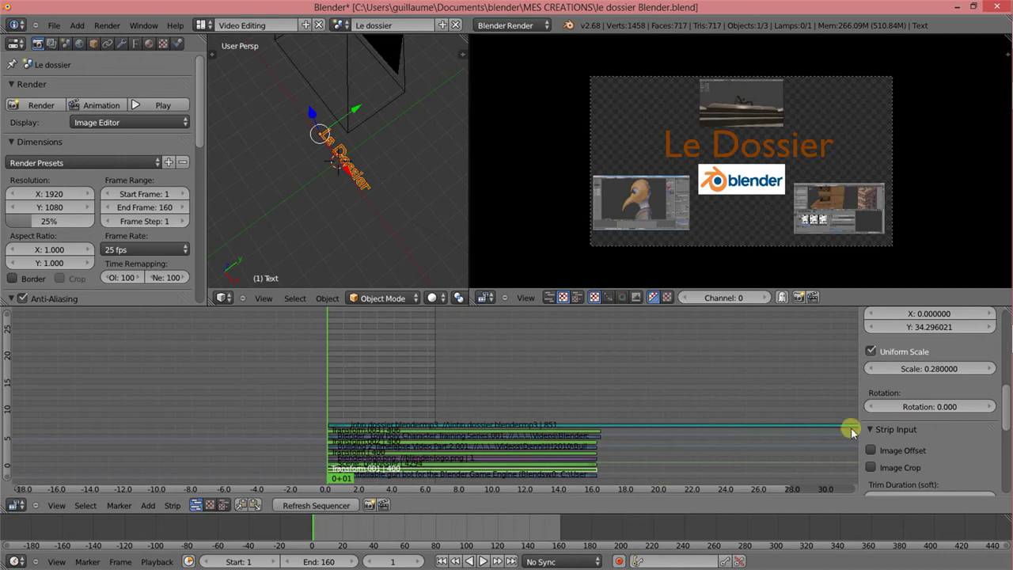
scroll(468, 456, "up", 2)
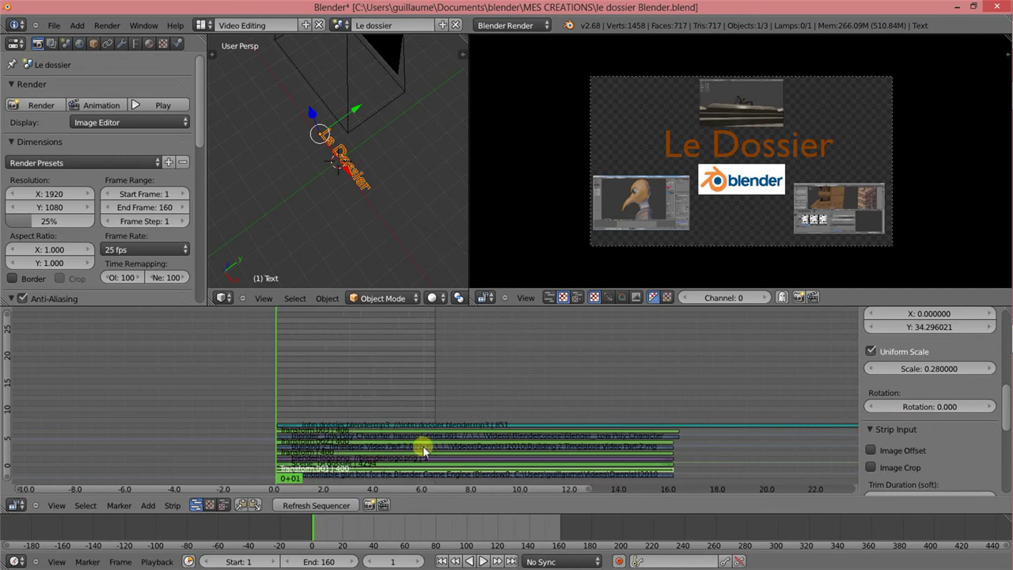
scroll(421, 446, "up", 2)
scroll(434, 431, "up", 2)
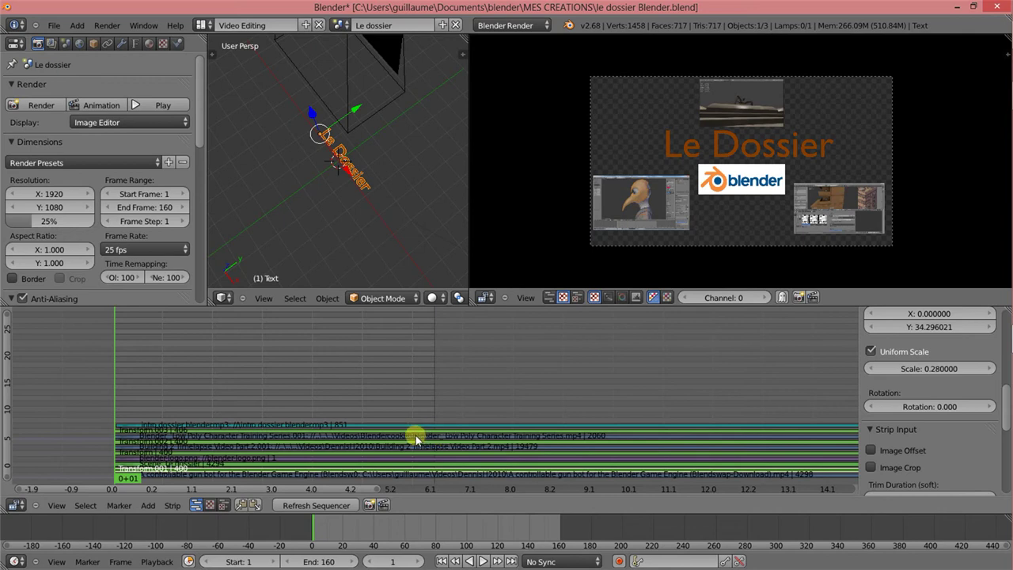
Select the Low Poly Character Training Series strip and scrub the playhead forward to frame 161.
left_click(418, 436)
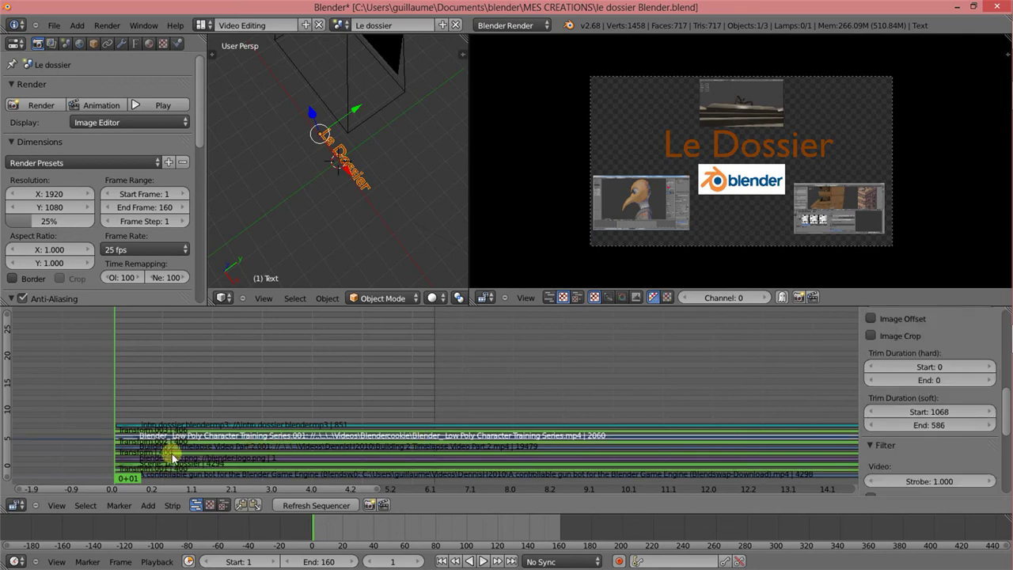
left_click(144, 388)
mouse_move(170, 388)
left_mouse_down()
mouse_move(269, 383)
mouse_move(446, 401)
mouse_move(436, 401)
left_mouse_up()
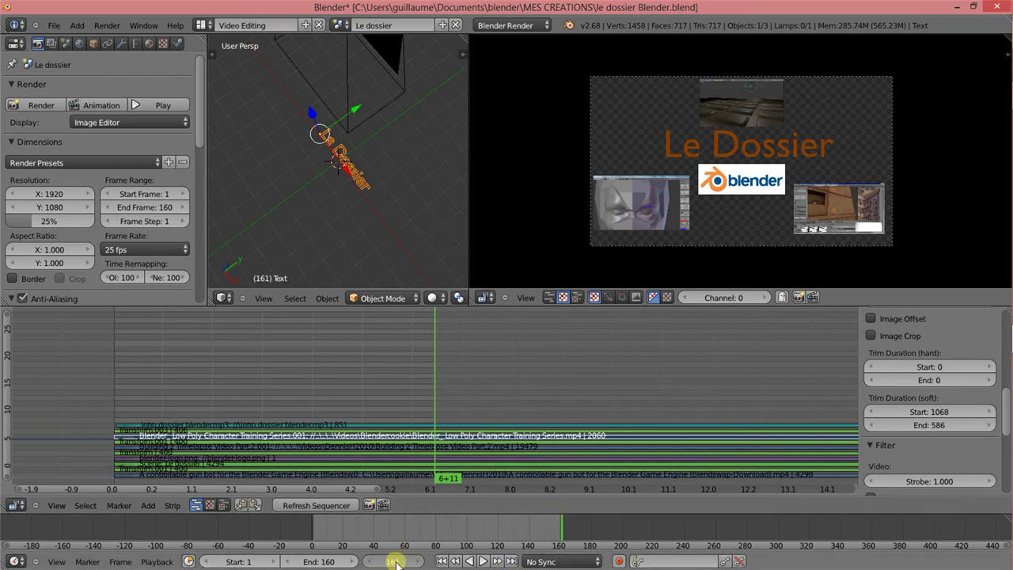
Set the Timeline's current frame to 161, then step it back to 160.
left_click(365, 564)
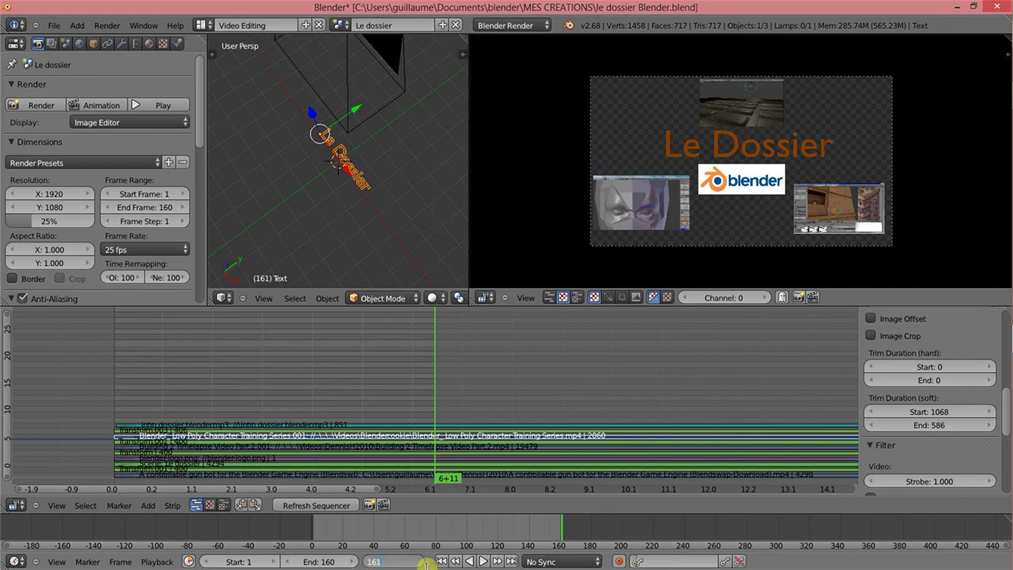
key("BackSpace")
key("Return")
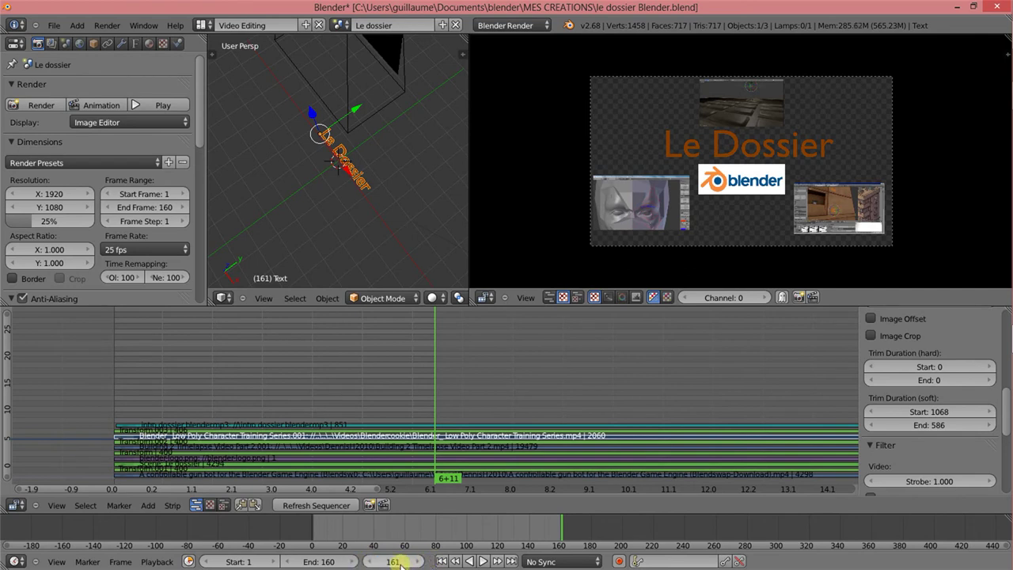
left_click(368, 562)
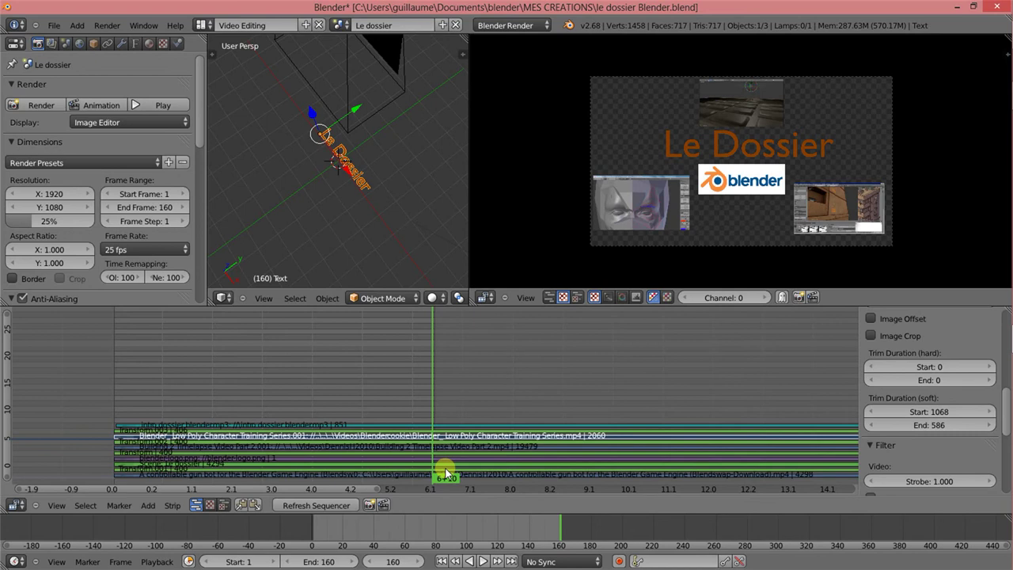
Cut the Low Poly Character strip at frame 160 with K and zoom the sequencer in.
key("k")
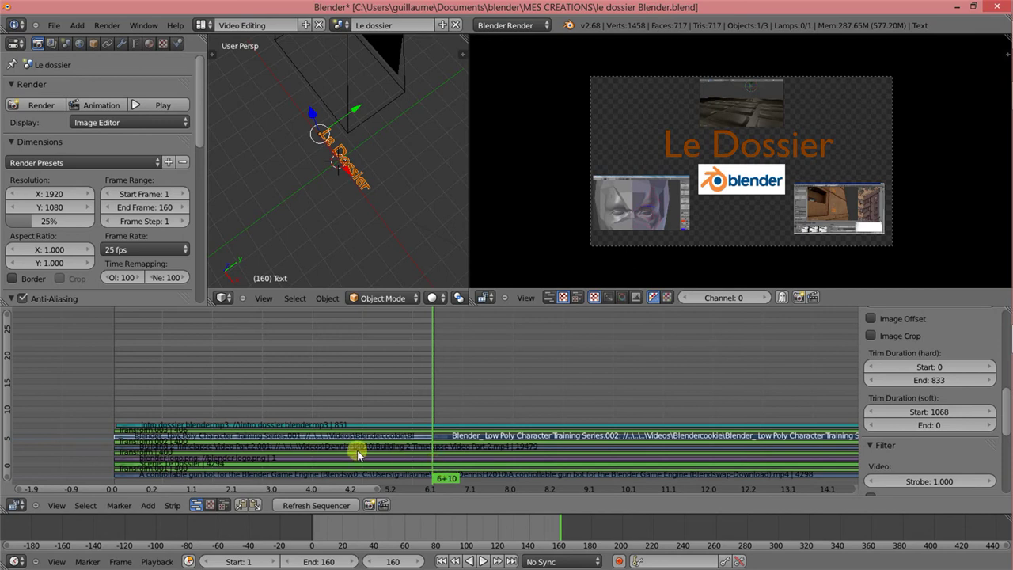
scroll(441, 440, "up", 3)
scroll(434, 442, "up", 2)
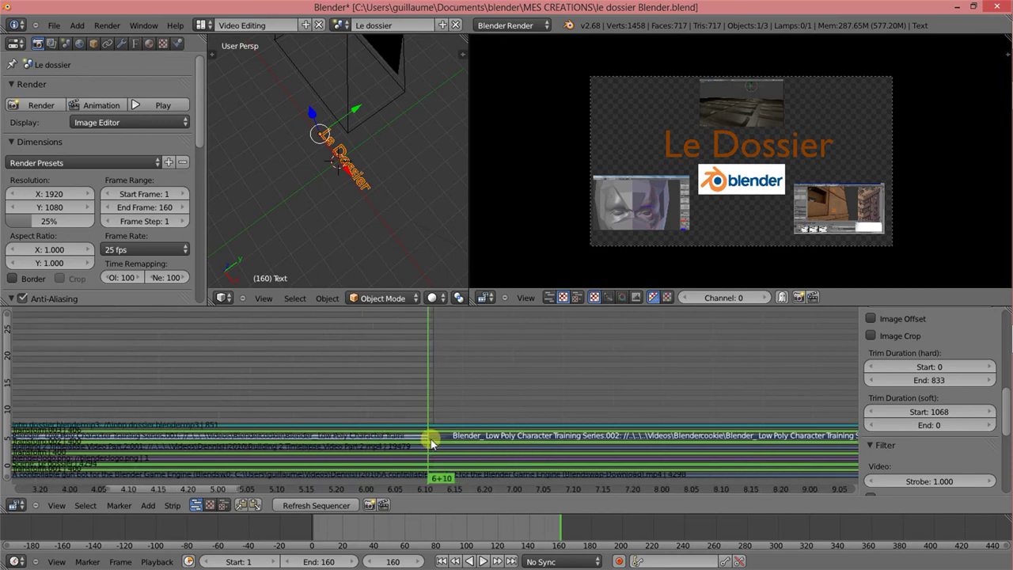
scroll(425, 438, "up", 2)
scroll(418, 437, "up", 2)
scroll(396, 436, "up", 2)
scroll(383, 436, "up", 1)
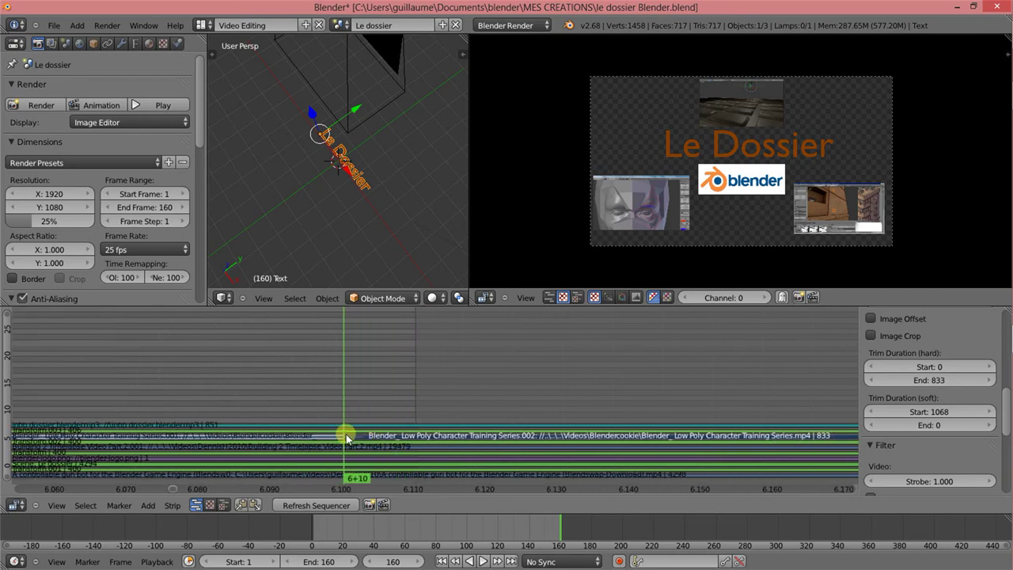
scroll(343, 431, "up", 1)
Select the strip piece after the cut and erase it.
right_click(342, 439)
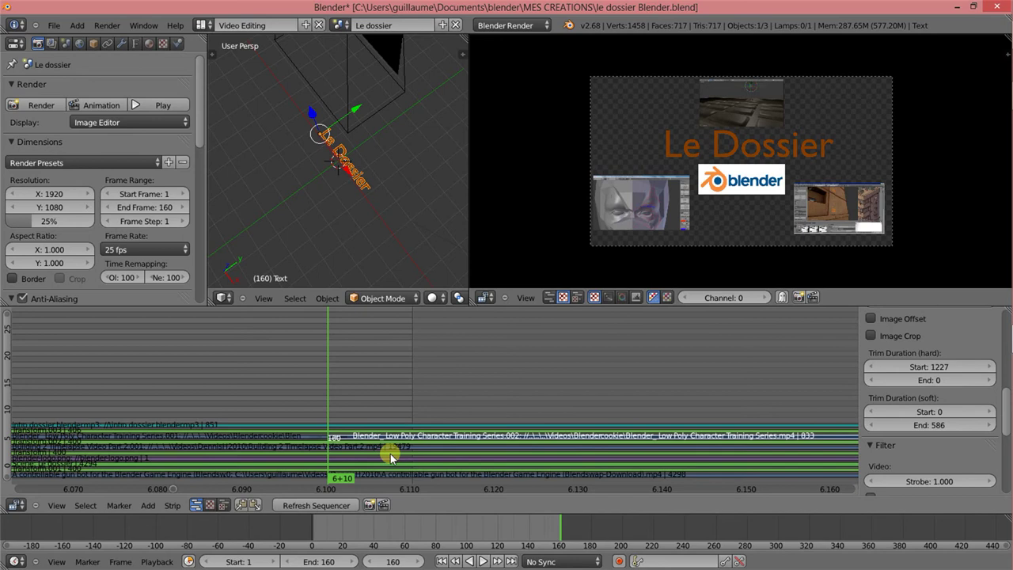
key("x")
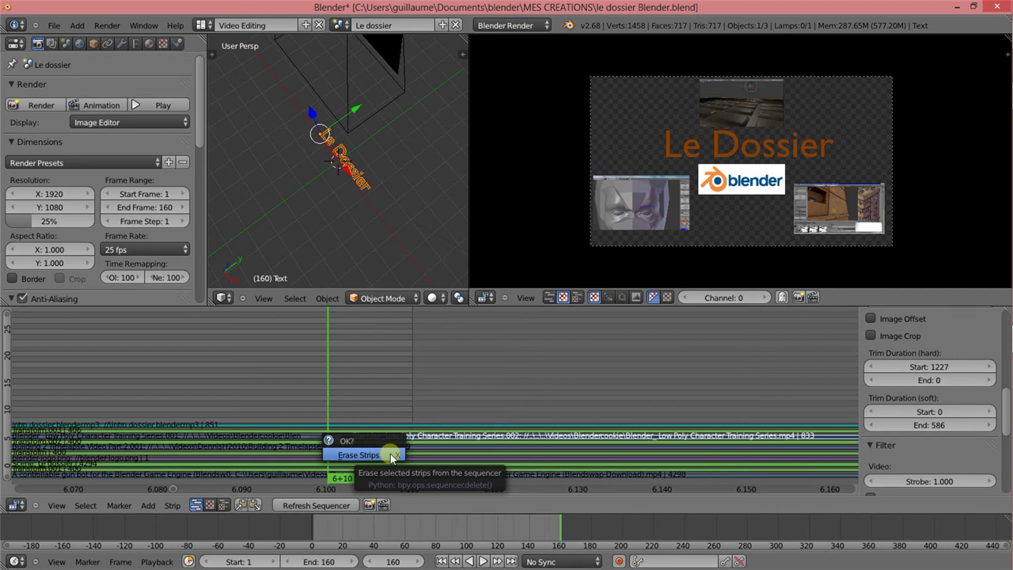
left_click(390, 454)
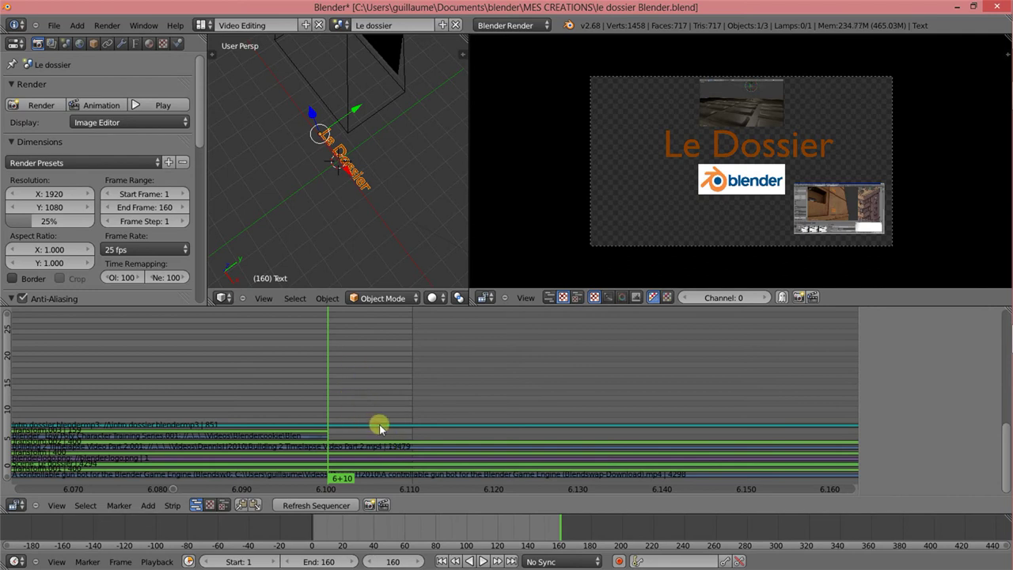
Step between frames 160 and 161 to check the cut, ending on frame 160.
left_click(409, 414)
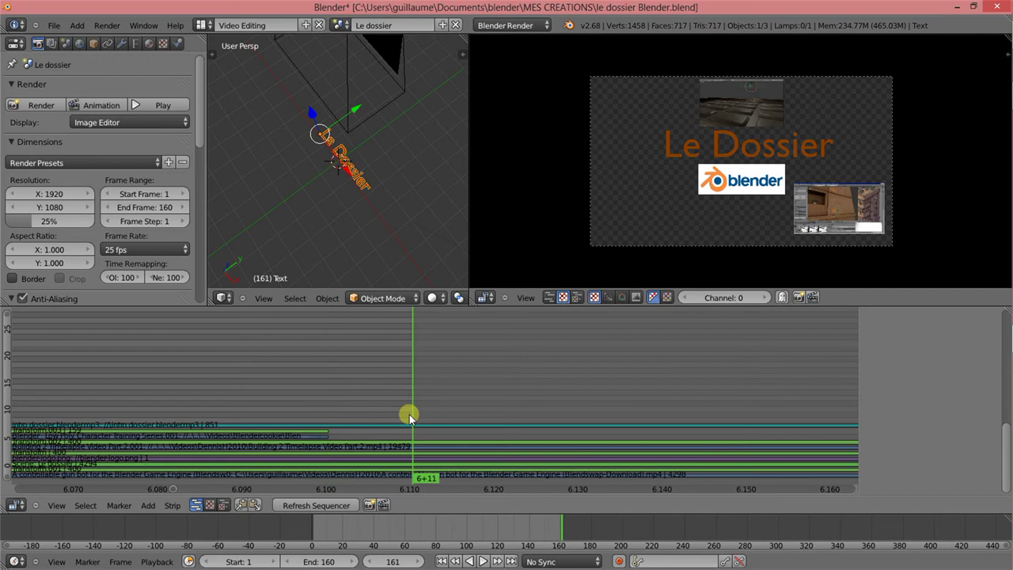
key("Left")
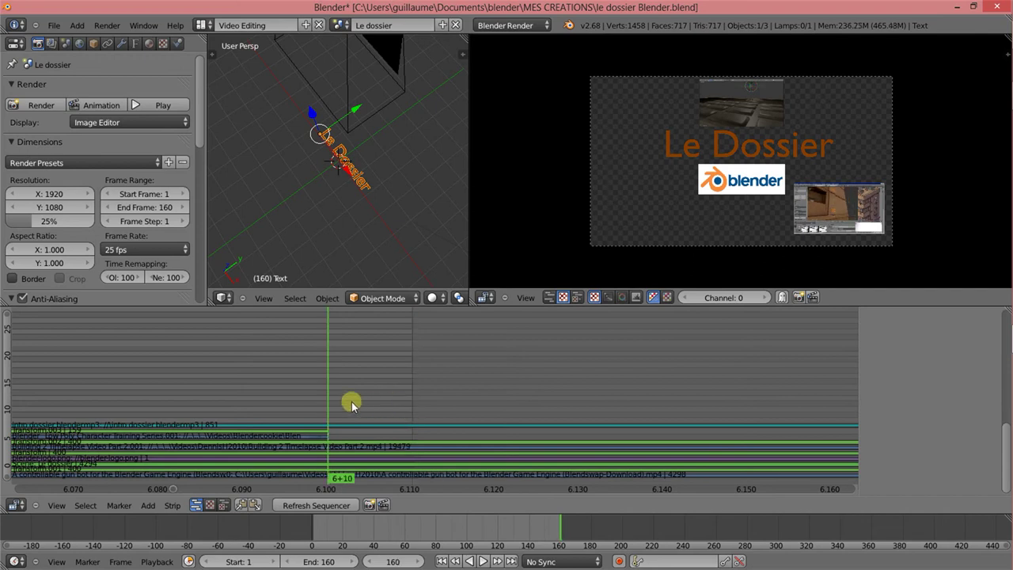
key("Right")
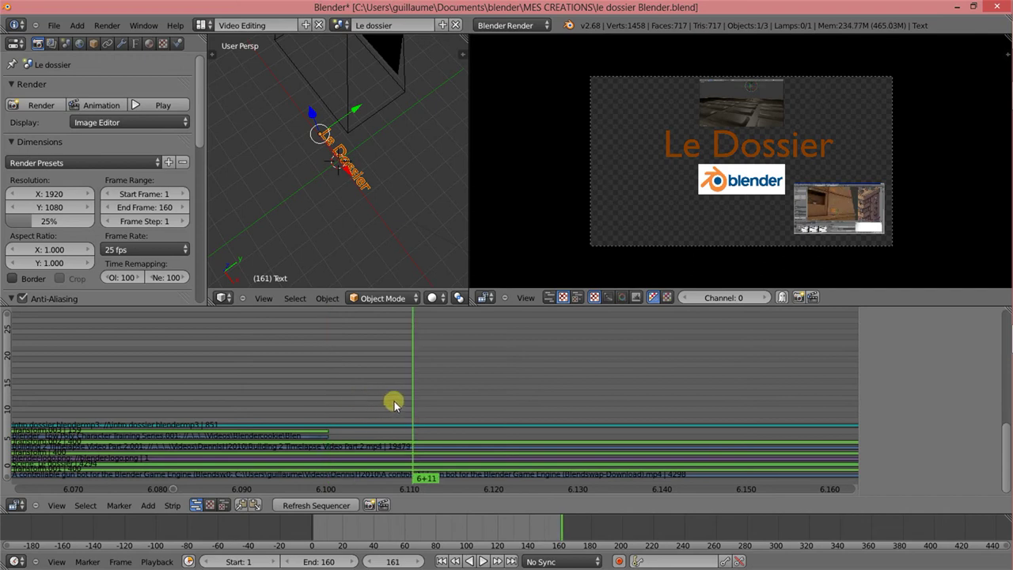
key("Left")
key("Right")
key("Left")
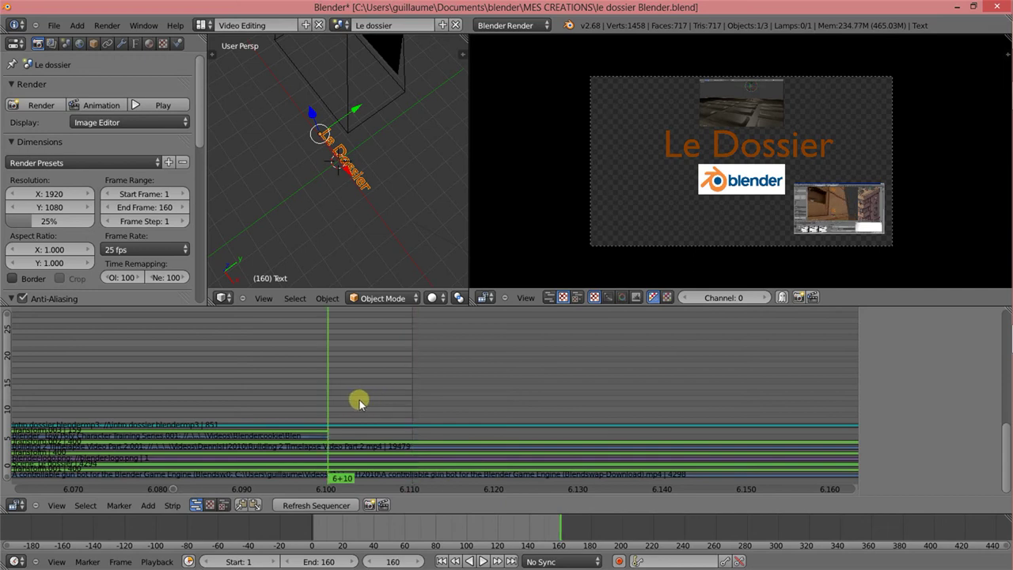
Adjust the sequencer zoom closely around the playhead at frame 160 (6+10).
scroll(467, 389, "down", 3)
scroll(468, 388, "down", 2)
scroll(466, 389, "down", 2)
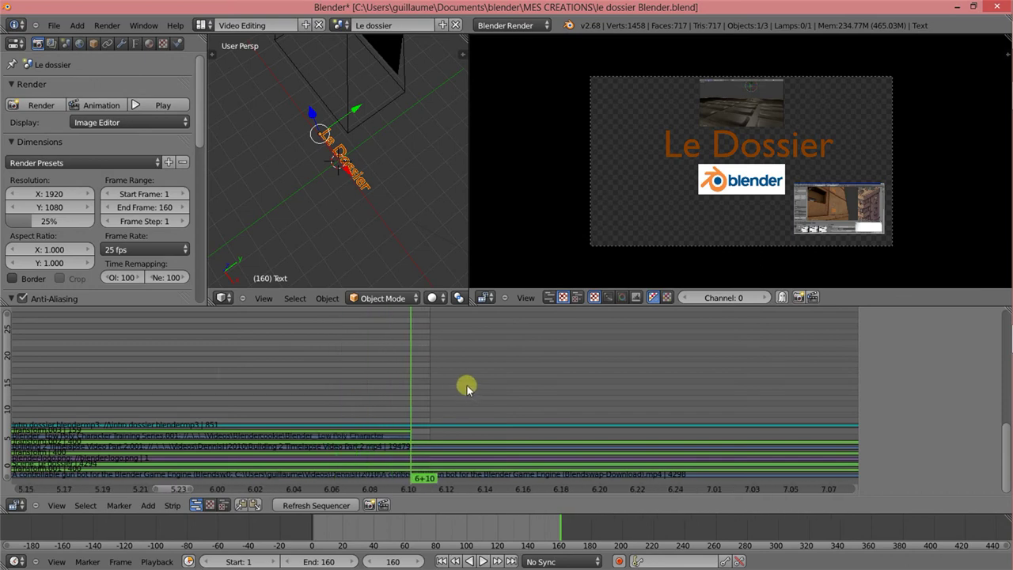
scroll(464, 386, "down", 2)
scroll(451, 392, "up", 2)
scroll(419, 411, "up", 4)
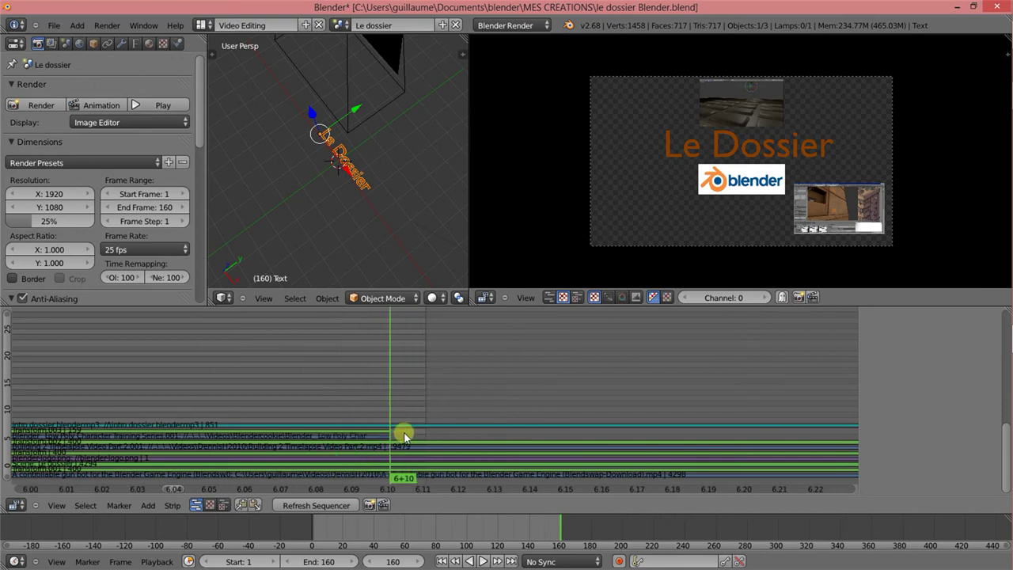
scroll(391, 431, "up", 4)
scroll(356, 434, "up", 4)
scroll(436, 356, "down", 2)
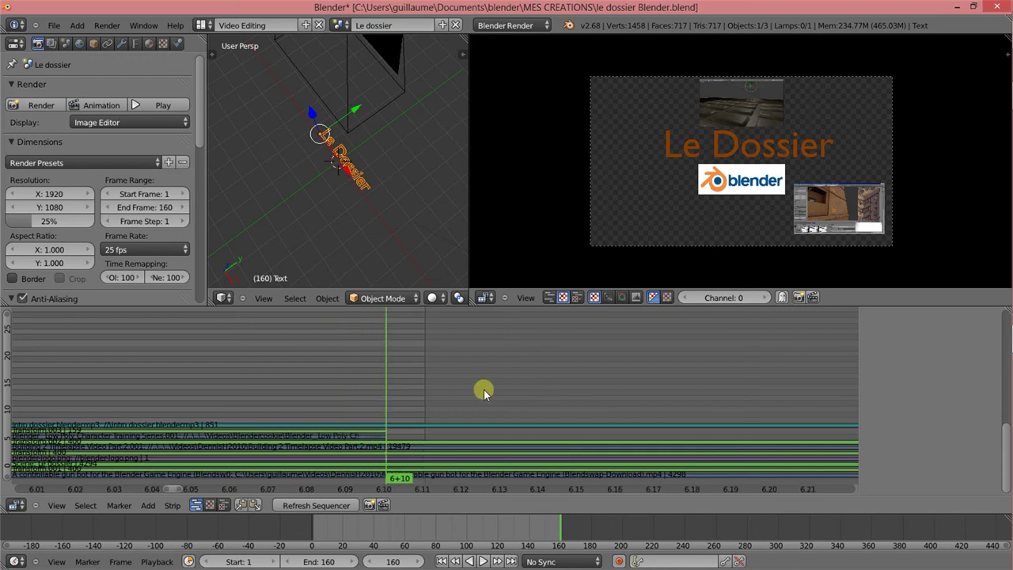
scroll(400, 435, "up", 2)
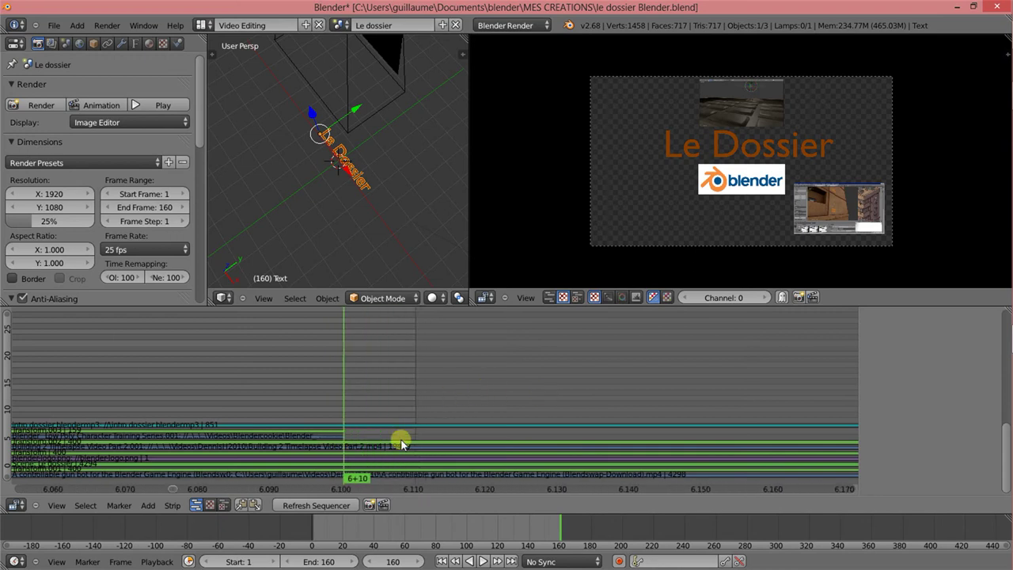
Select the Series.001 Low Poly Character strip and split it at frame 161.
right_click(350, 440)
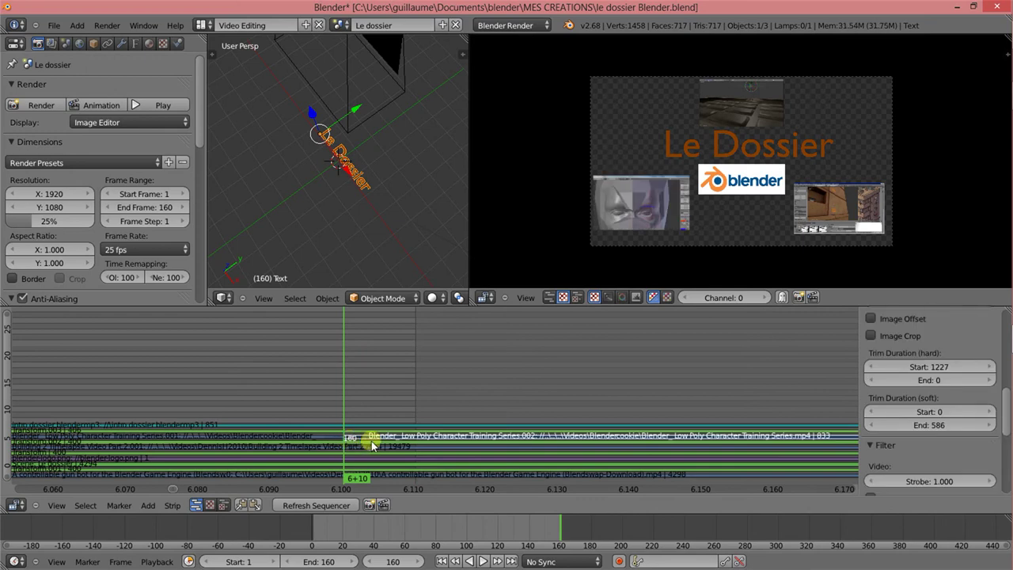
right_click(372, 442)
right_click(372, 444)
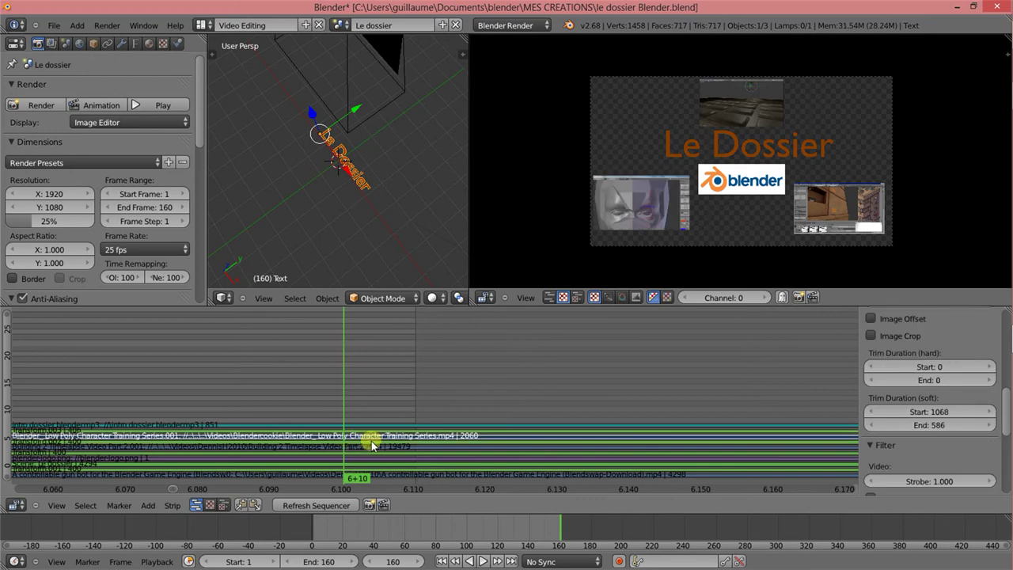
left_click(395, 561)
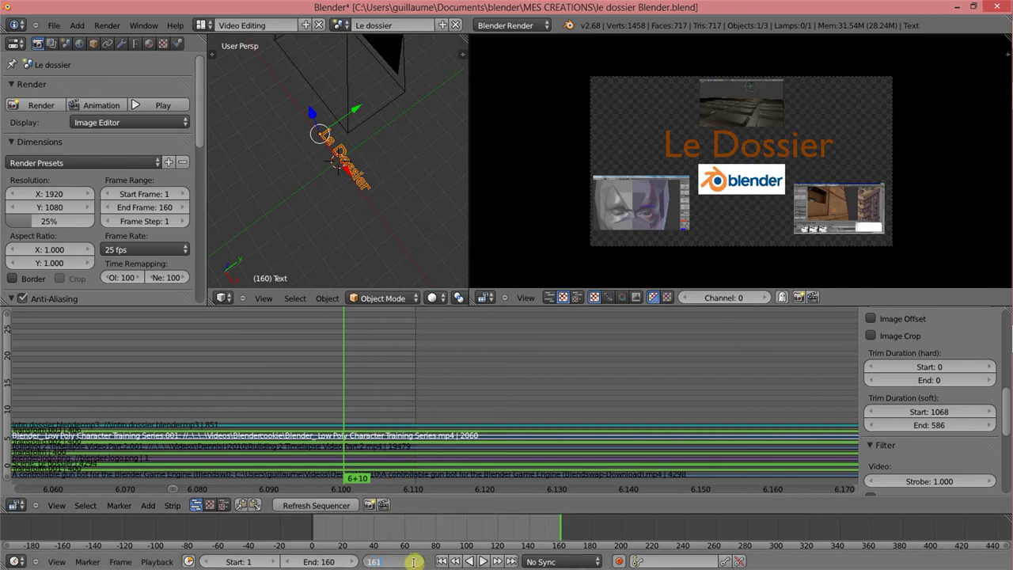
key("Return")
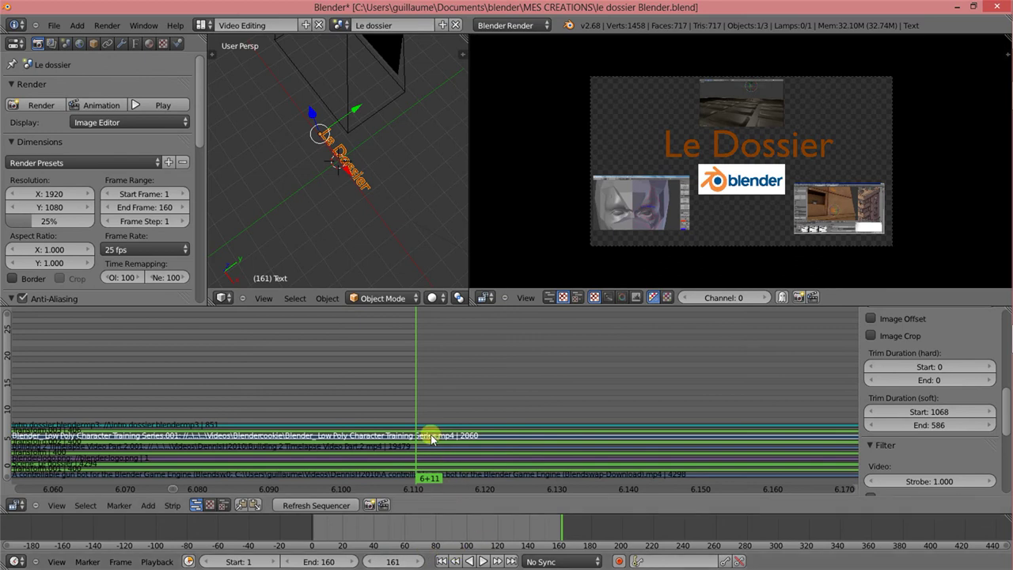
key("shift+k")
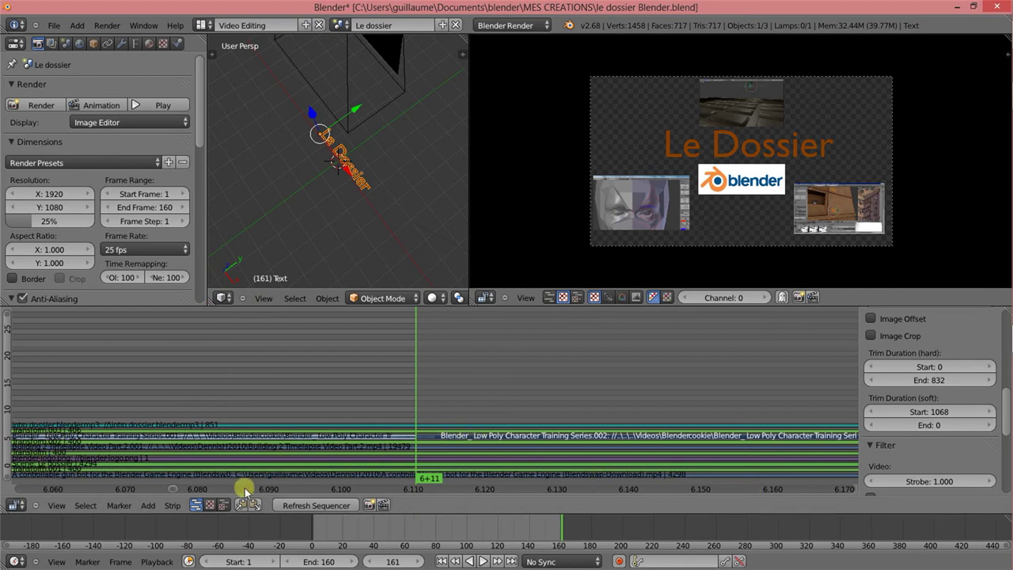
Erase the Series.002 piece past the cut and scrub back to frame 159.
key("x")
left_click(444, 439)
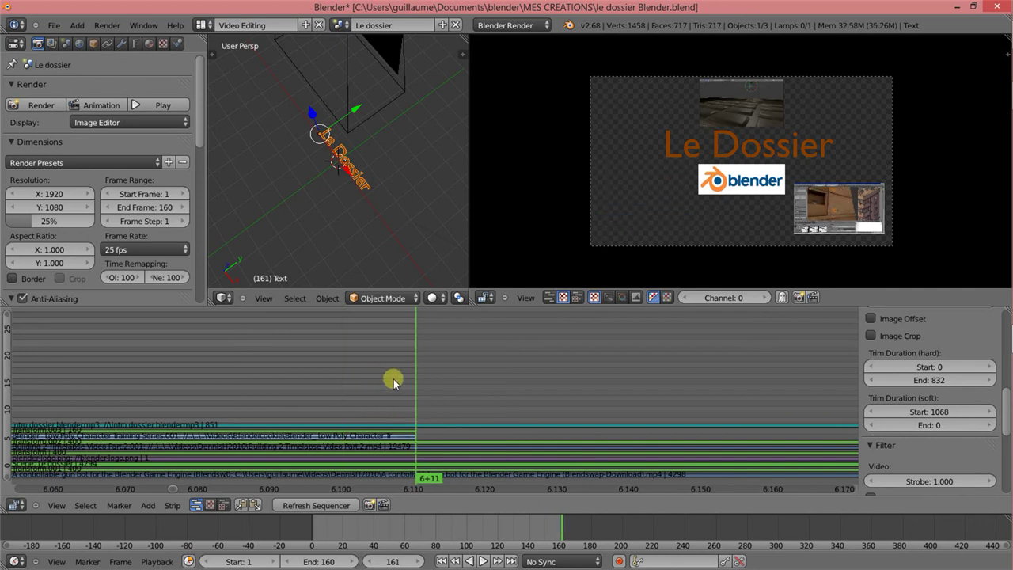
left_click_drag(395, 384, 258, 385)
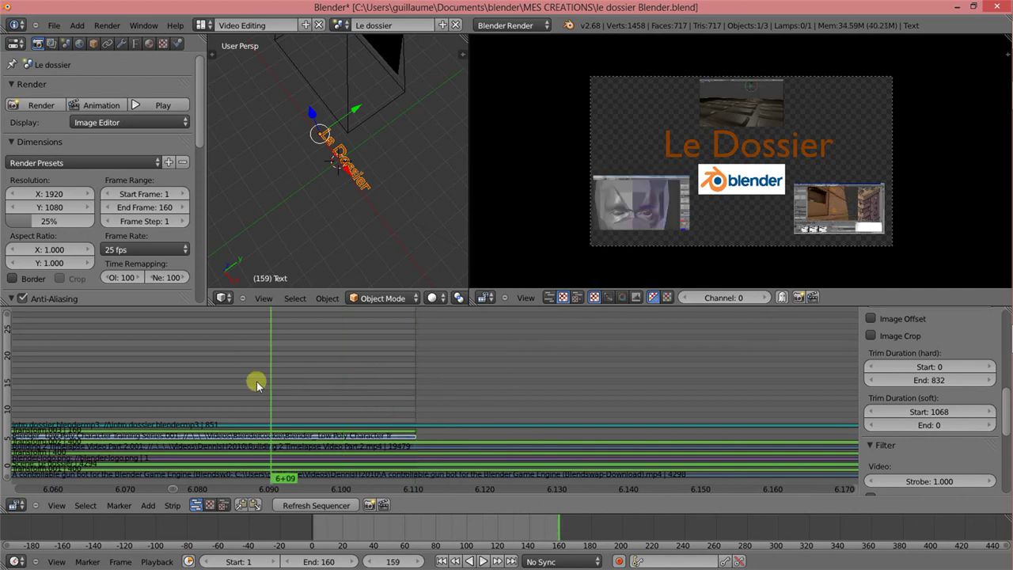
Play the trimmed intro in the preview with Alt+A, then stop playback.
key("alt+a")
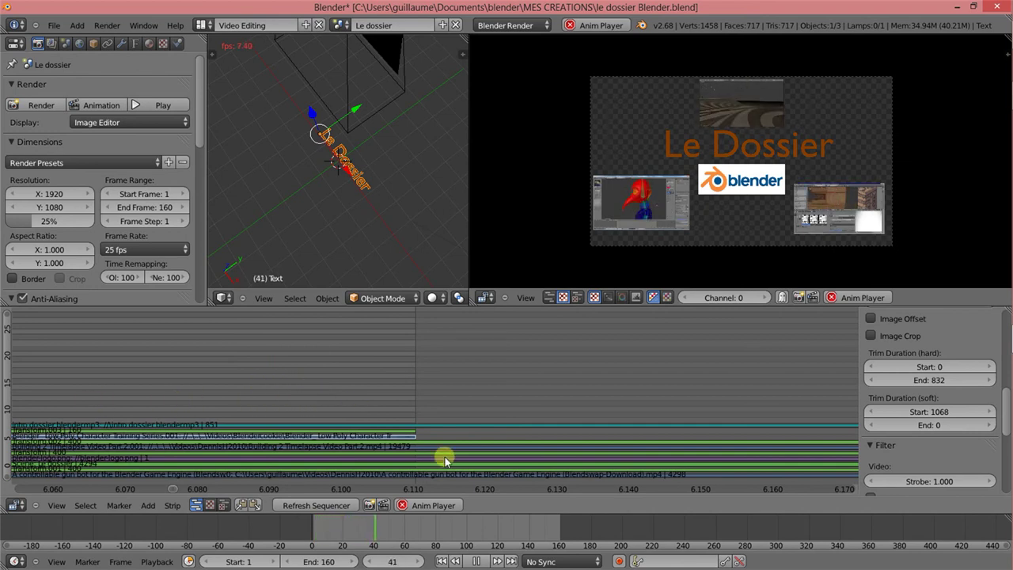
scroll(430, 528, "down", 2)
scroll(429, 530, "down", 2)
scroll(428, 532, "down", 1)
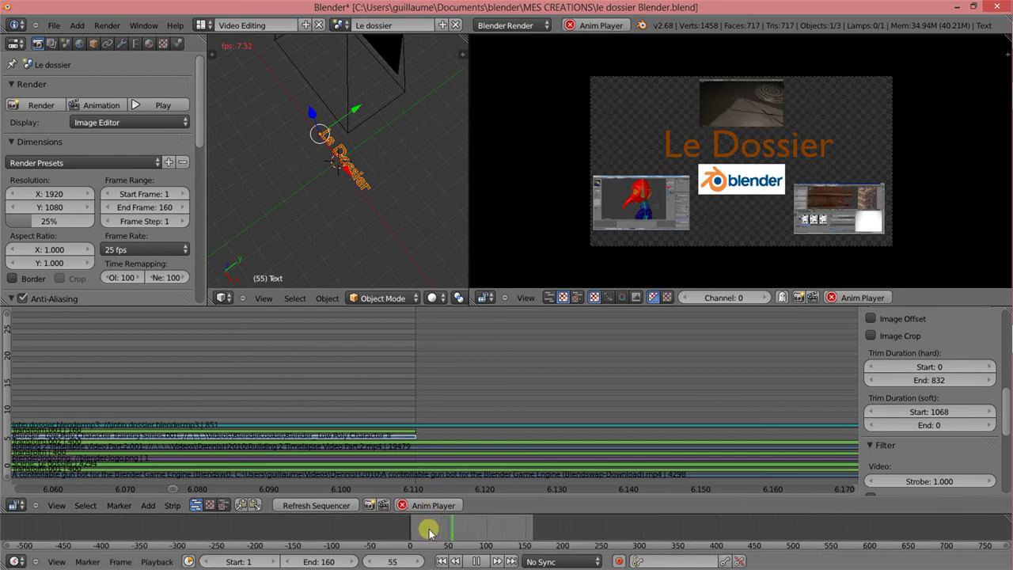
scroll(455, 518, "down", 1)
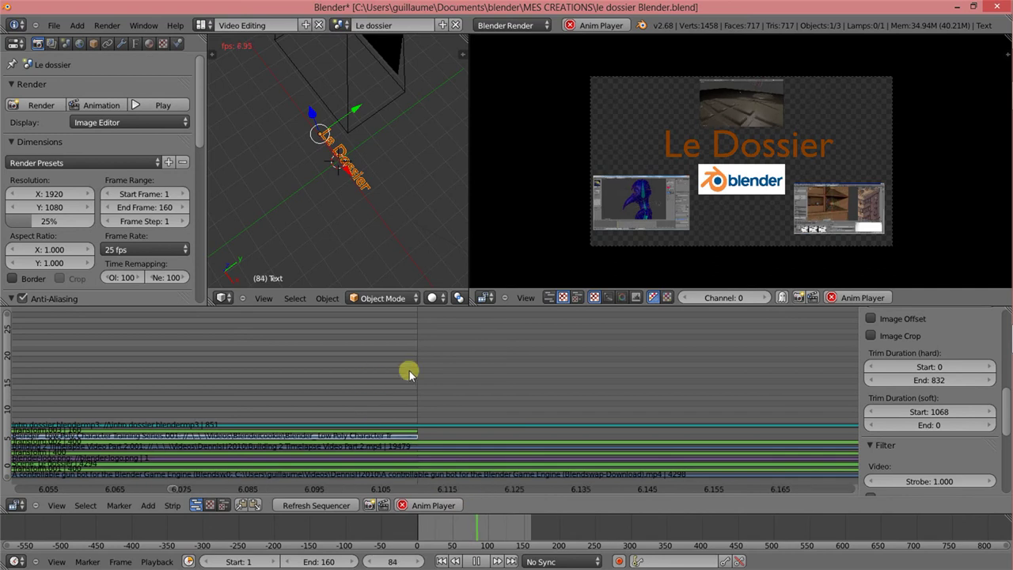
scroll(399, 380, "up", 1)
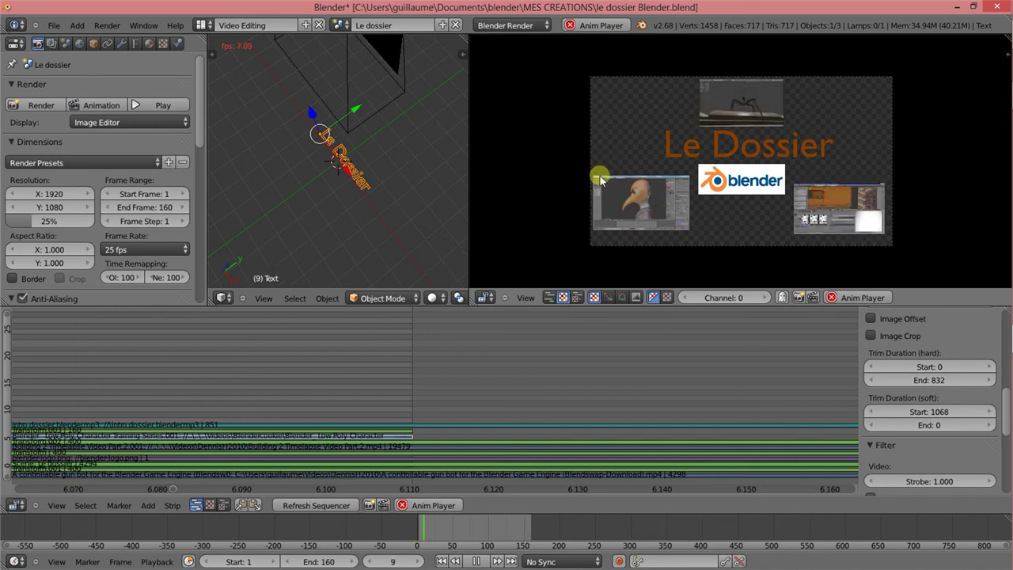
key("alt+a")
scroll(459, 453, "down", 5)
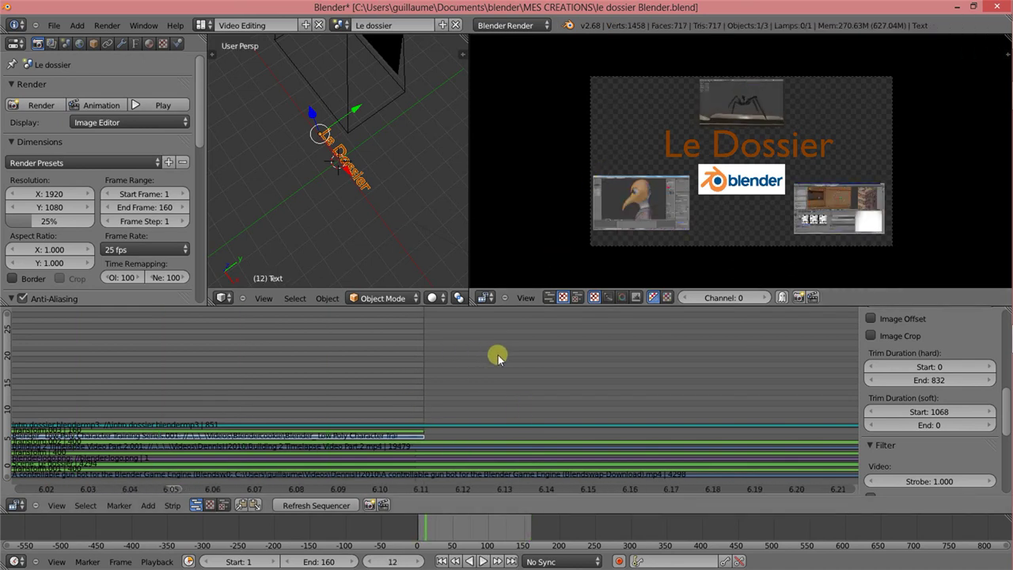
Zoom out the sequencer and scroll Properties to the render Output path settings.
scroll(464, 371, "down", 3)
scroll(395, 369, "down", 3)
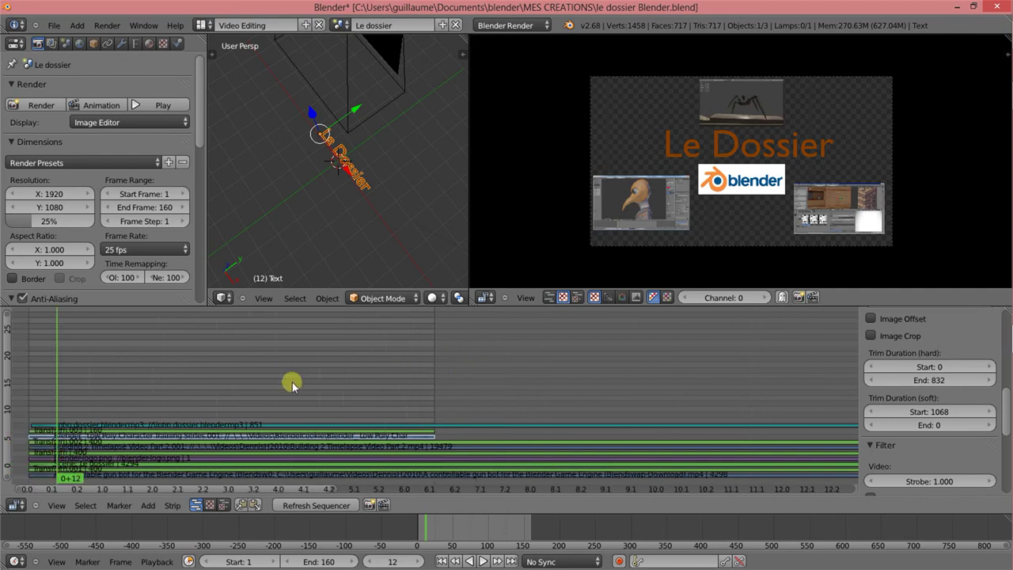
scroll(294, 382, "down", 5)
scroll(261, 382, "down", 1)
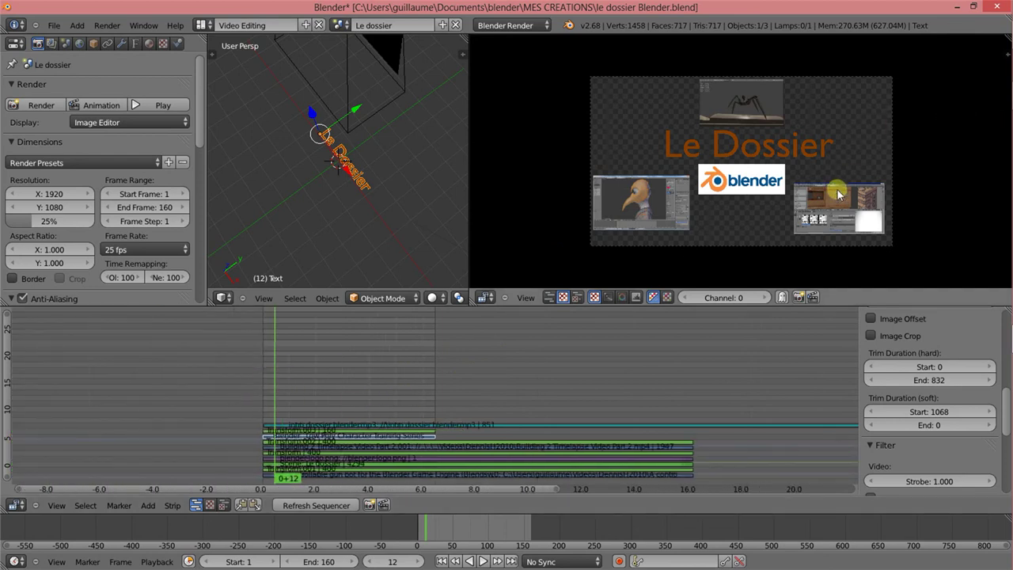
scroll(169, 198, "down", 8)
scroll(169, 202, "up", 1)
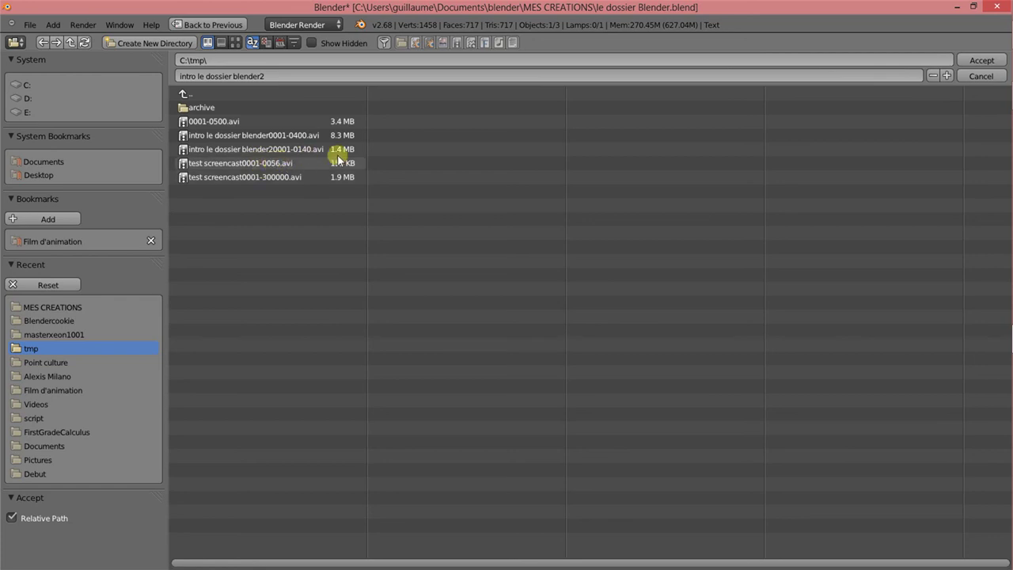
Cancel the file browser and scroll down to the Encoding panel showing Xvid AVI, MPEG-4, MP3 audio.
left_click(974, 79)
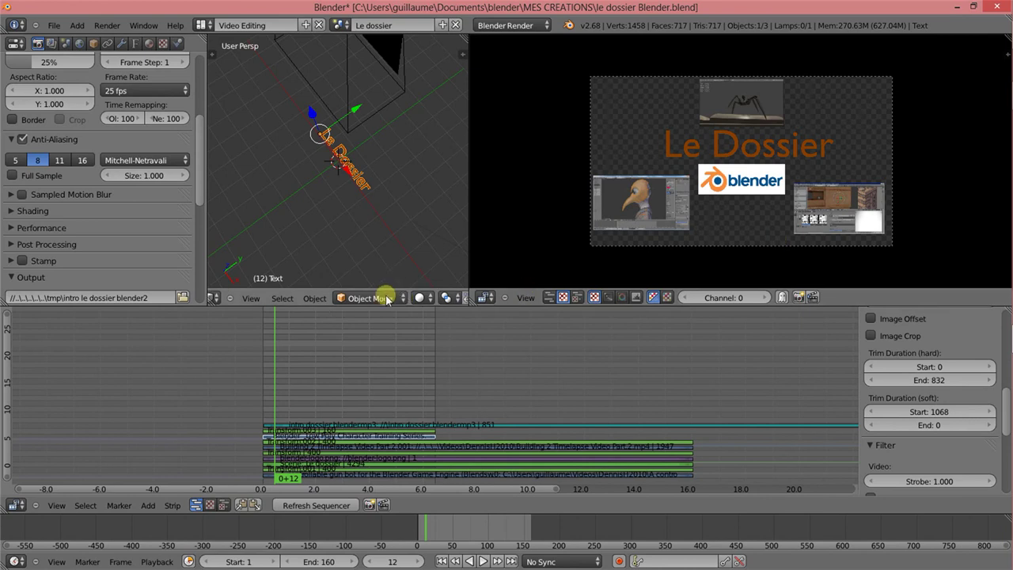
scroll(364, 370, "down", 5)
scroll(79, 237, "up", 5)
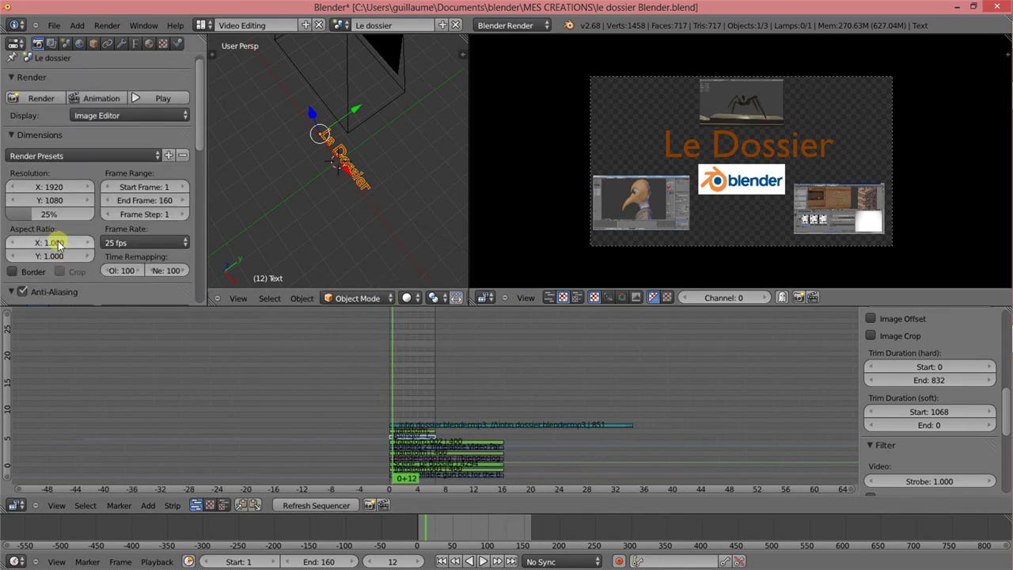
scroll(89, 186, "down", 4)
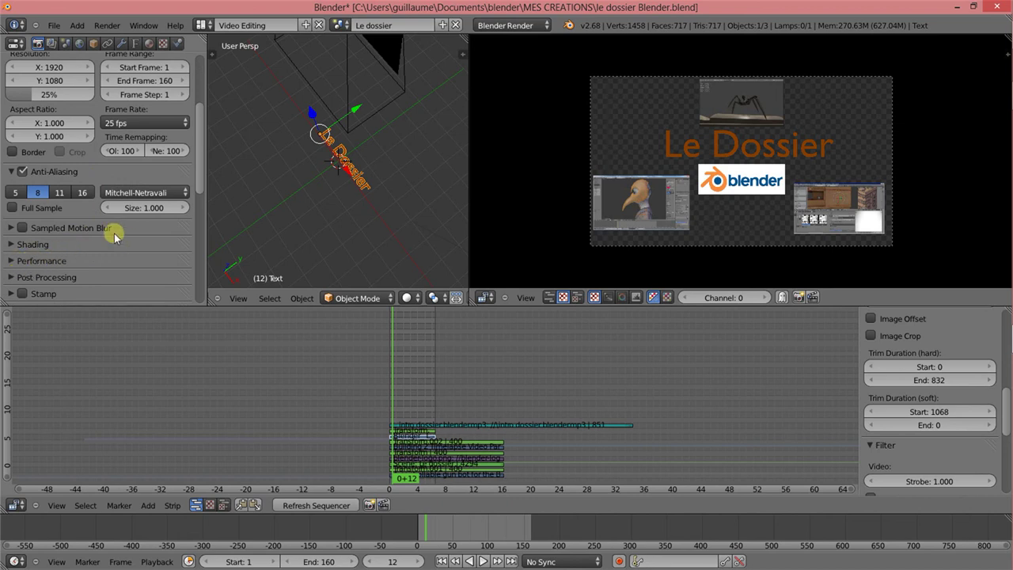
left_click_drag(199, 153, 193, 233)
scroll(94, 215, "down", 2)
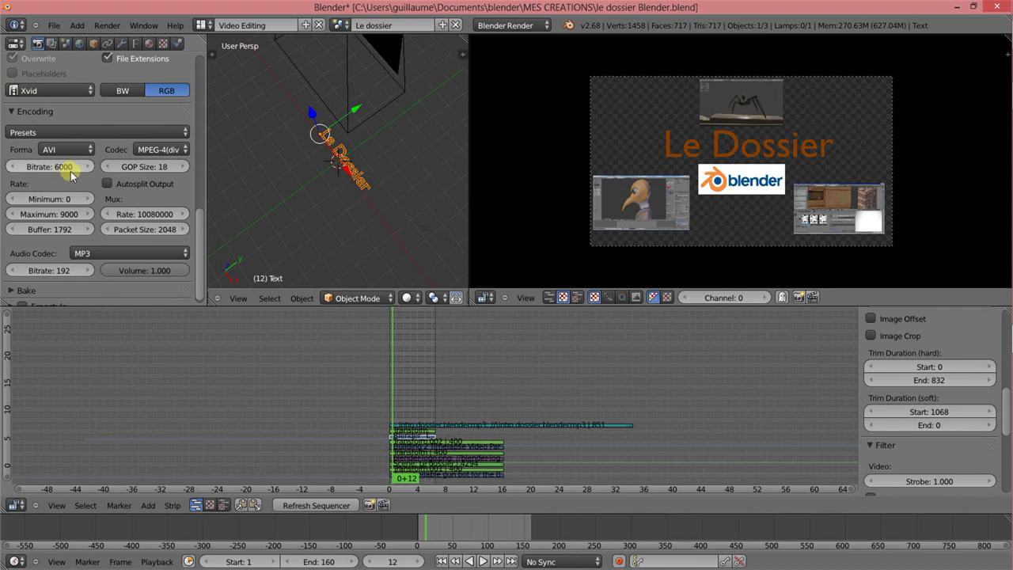
scroll(71, 174, "down", 1)
left_click(83, 245)
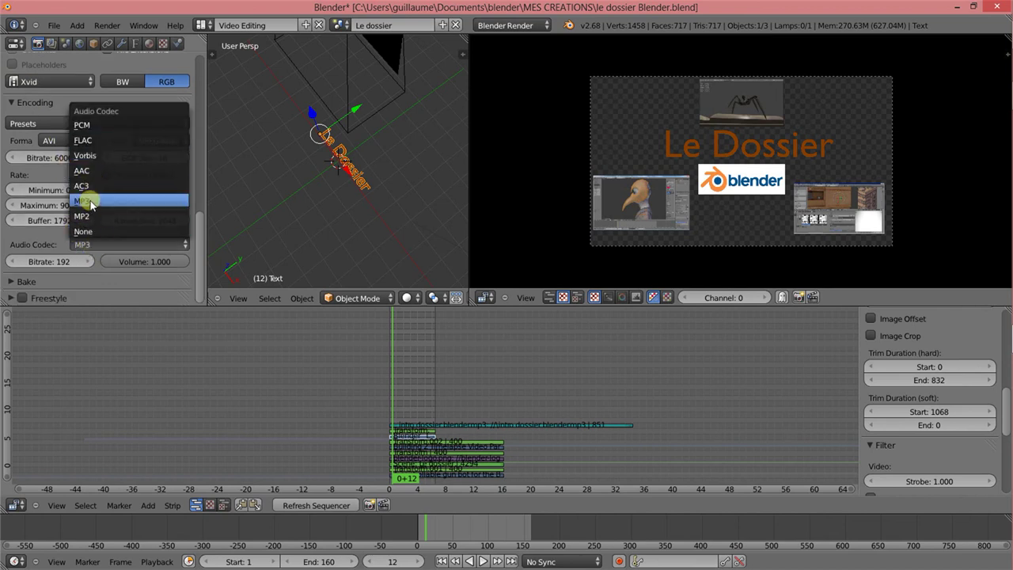
left_click(91, 202)
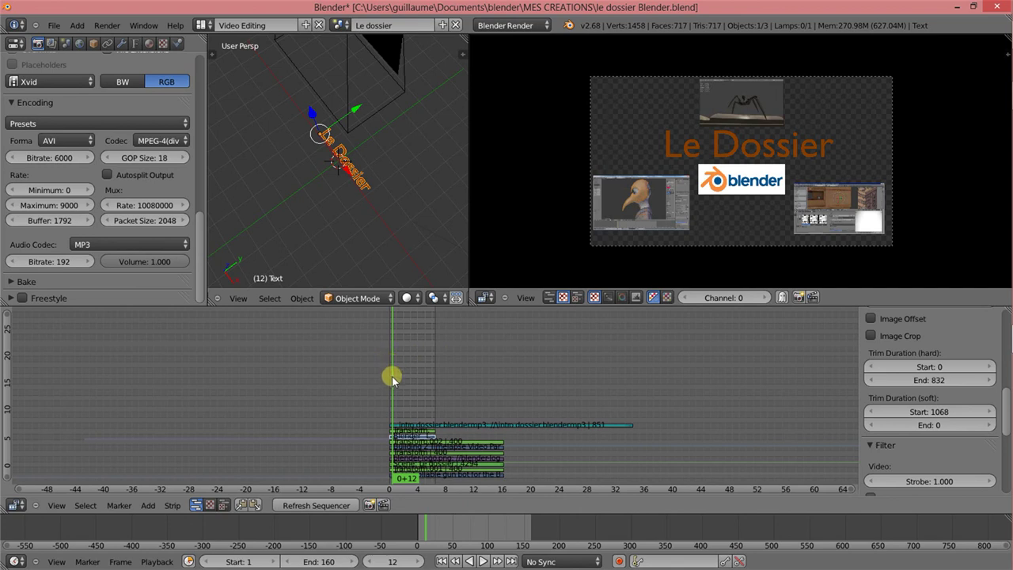
scroll(685, 414, "down", 3)
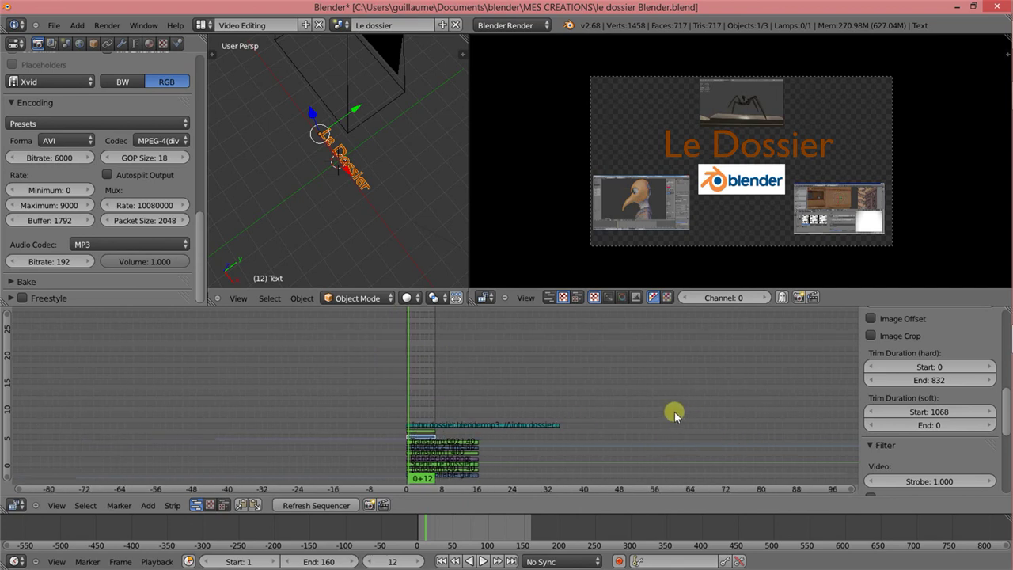
scroll(420, 444, "up", 3)
scroll(409, 435, "up", 3)
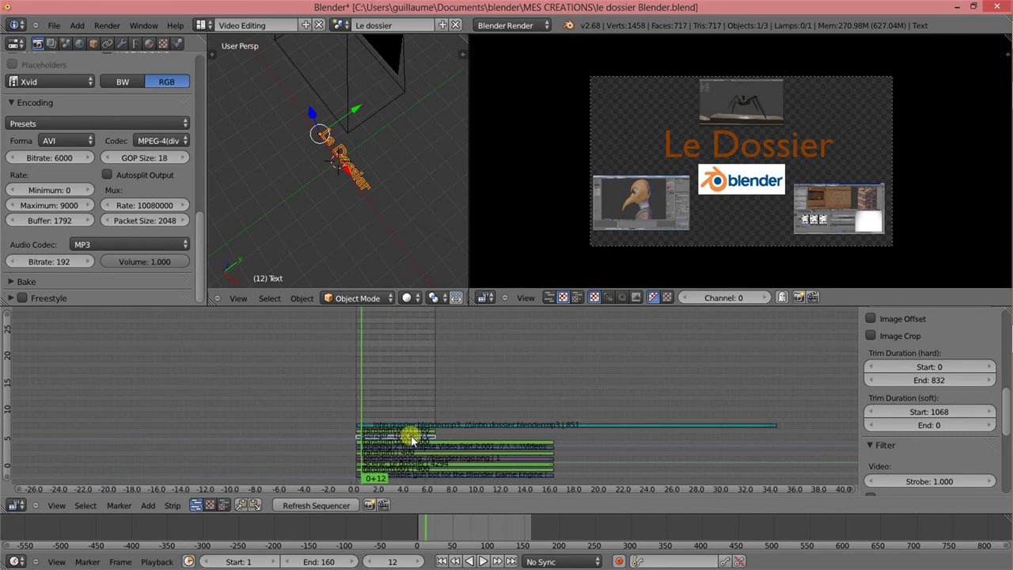